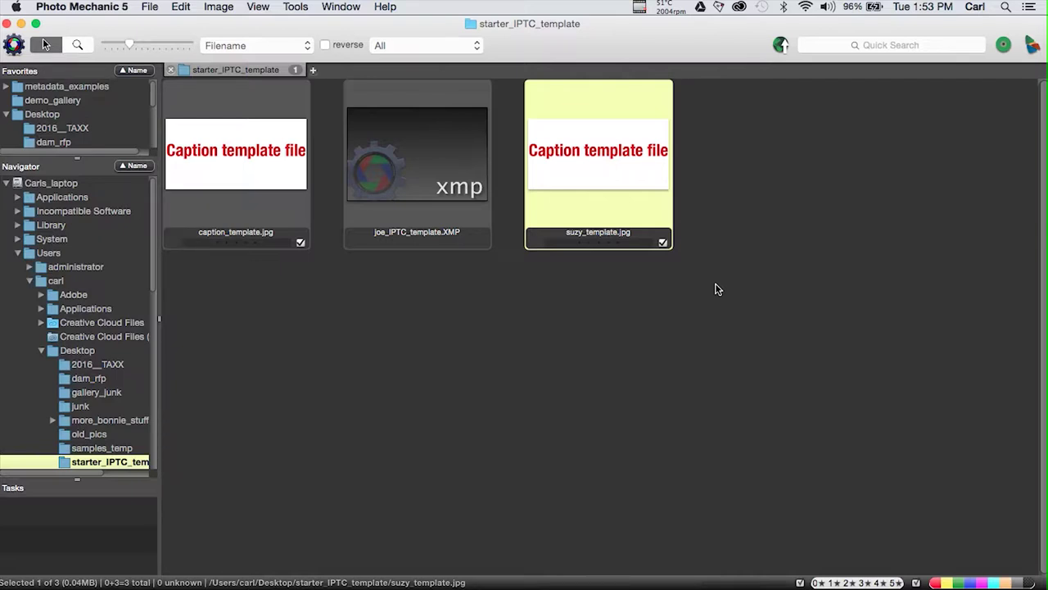
# Load joe_IPTC_template.XMP into suzy_template.jpg's IPTC info and apply it.
pyautogui.moveTo(593, 233)
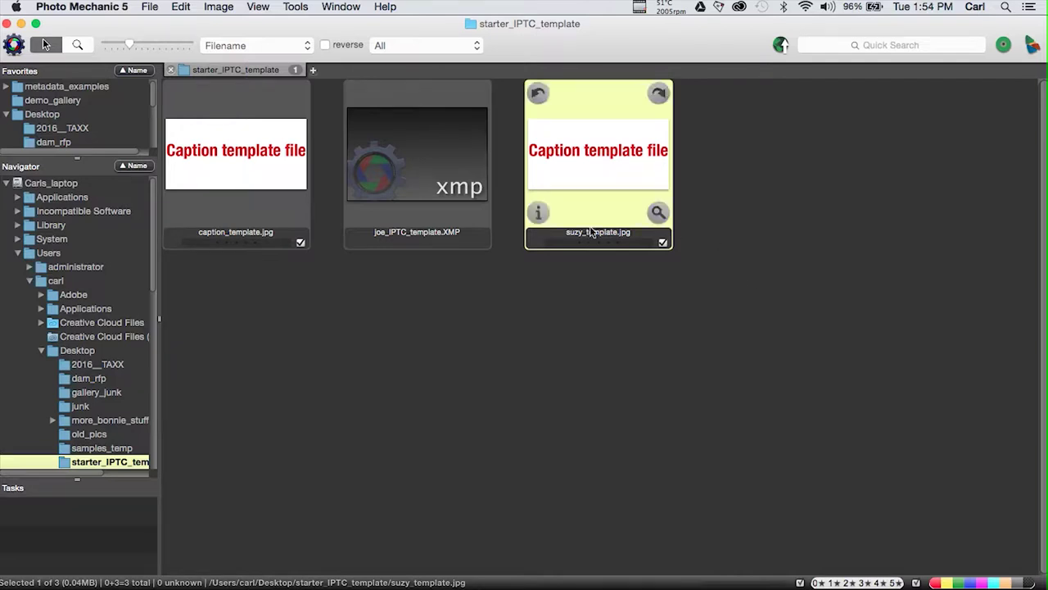
pyautogui.click(539, 212)
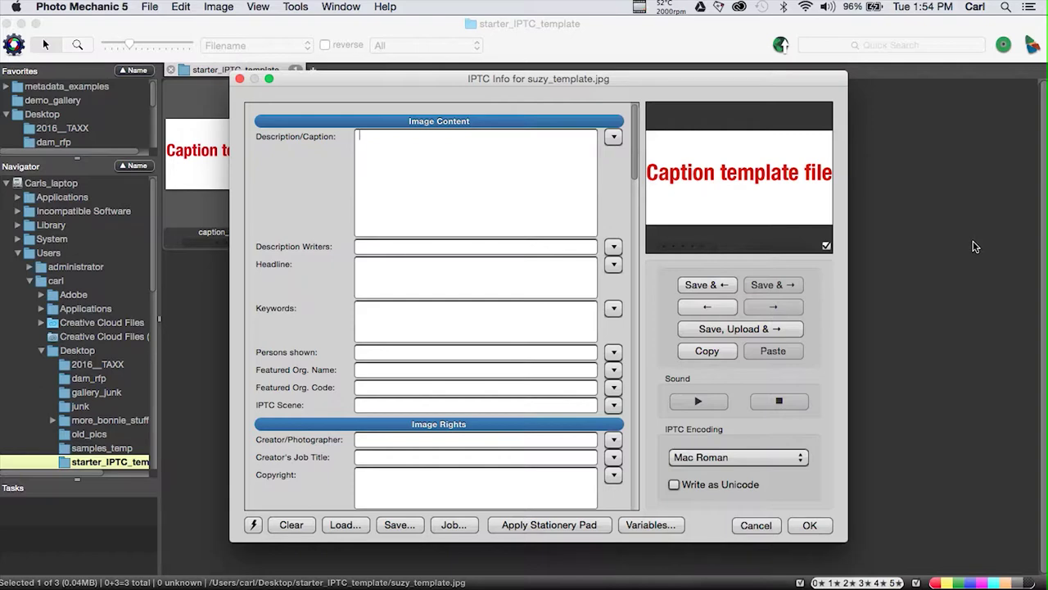
pyautogui.click(354, 527)
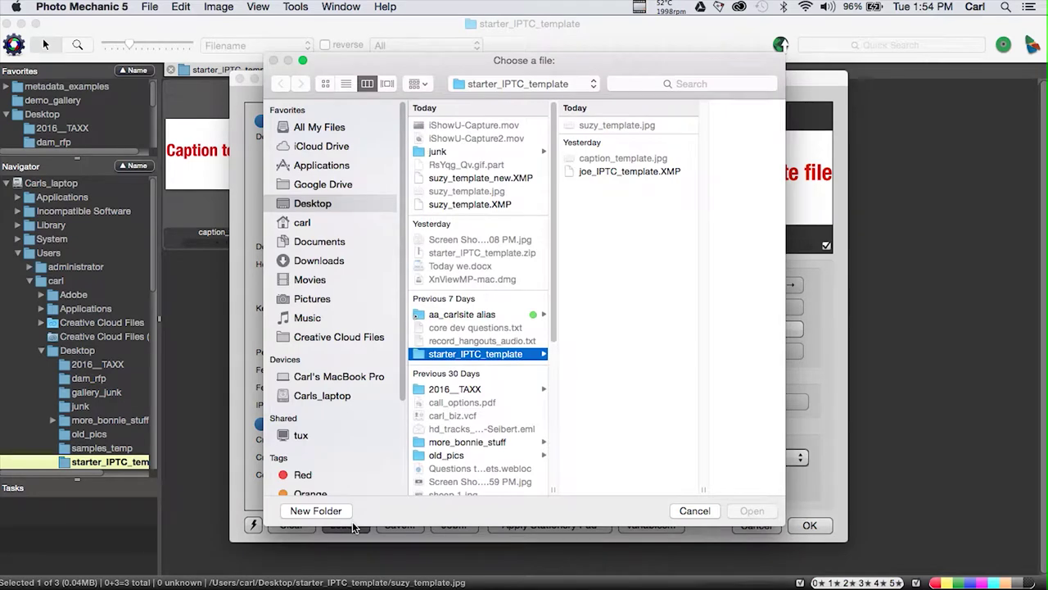
pyautogui.click(602, 173)
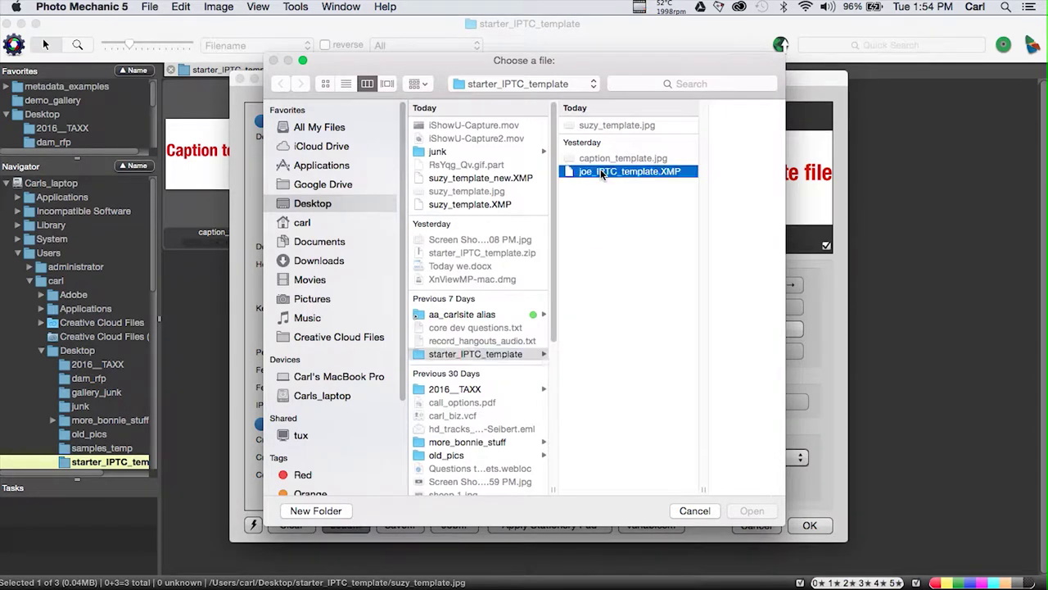
pyautogui.click(752, 511)
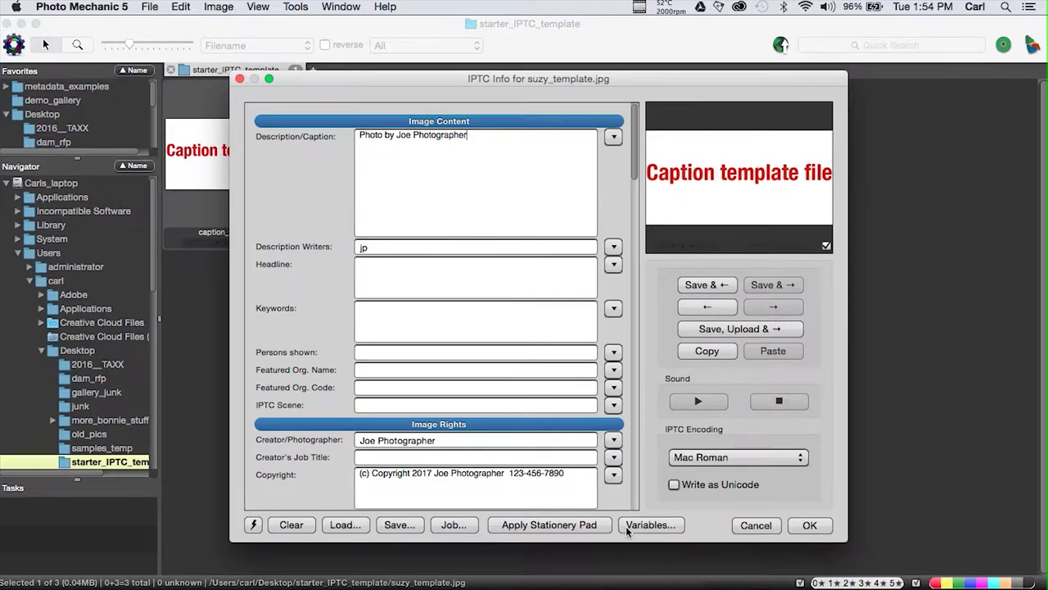
pyautogui.click(812, 528)
# Find Joe and replace it with Suzy in the selected photo's IPTC data, 8 replacements.
pyautogui.moveTo(579, 213)
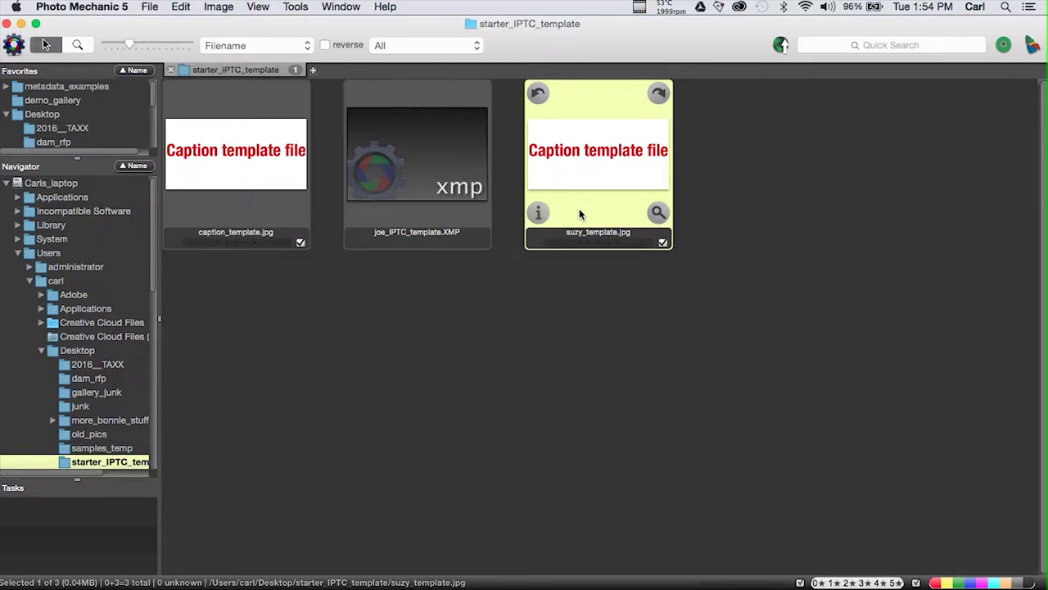
pyautogui.press('super+shift+f')
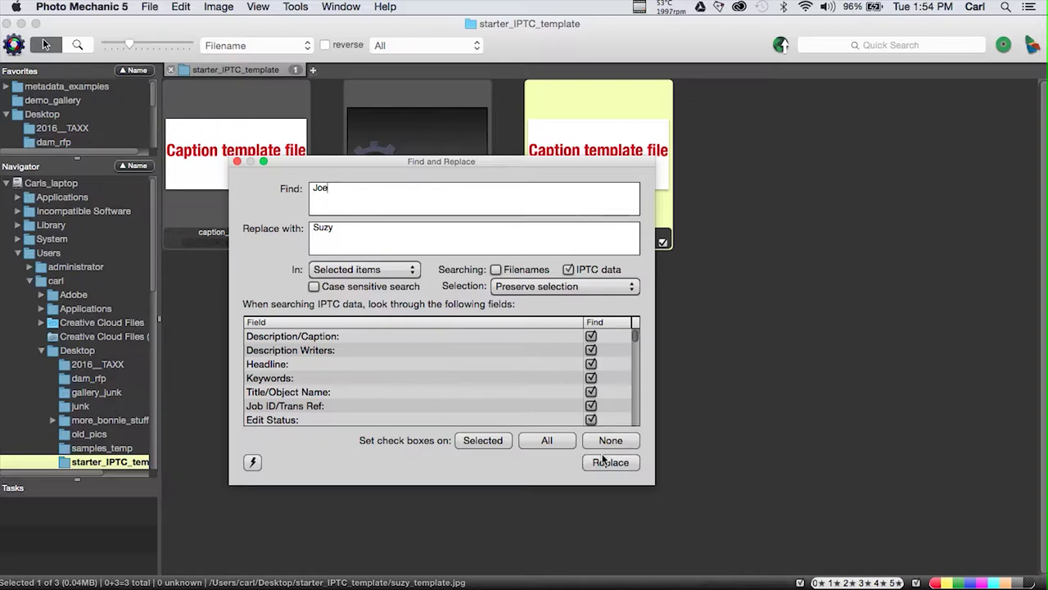
pyautogui.click(413, 274)
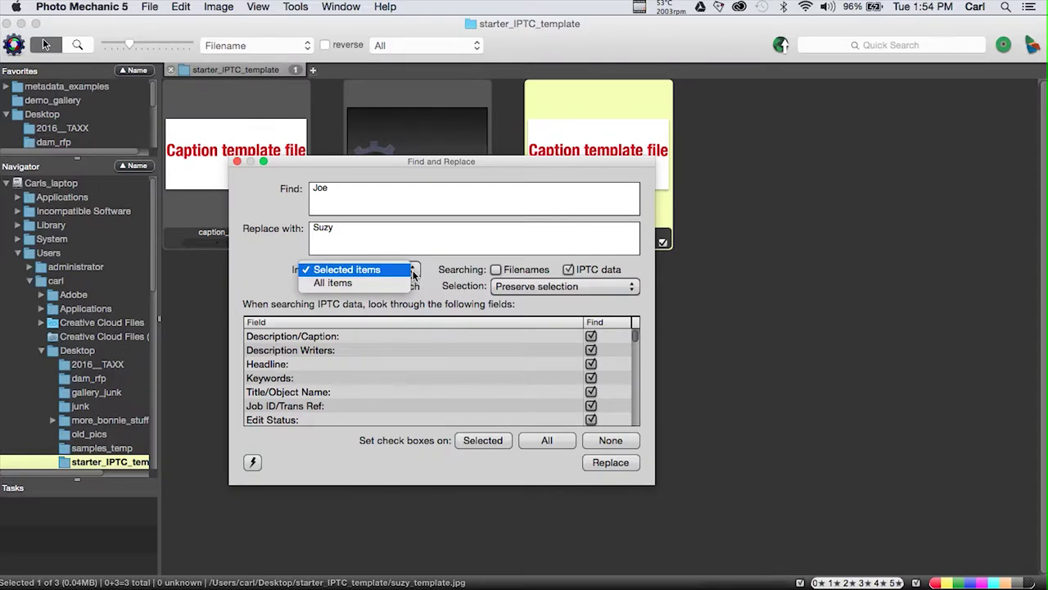
pyautogui.click(392, 269)
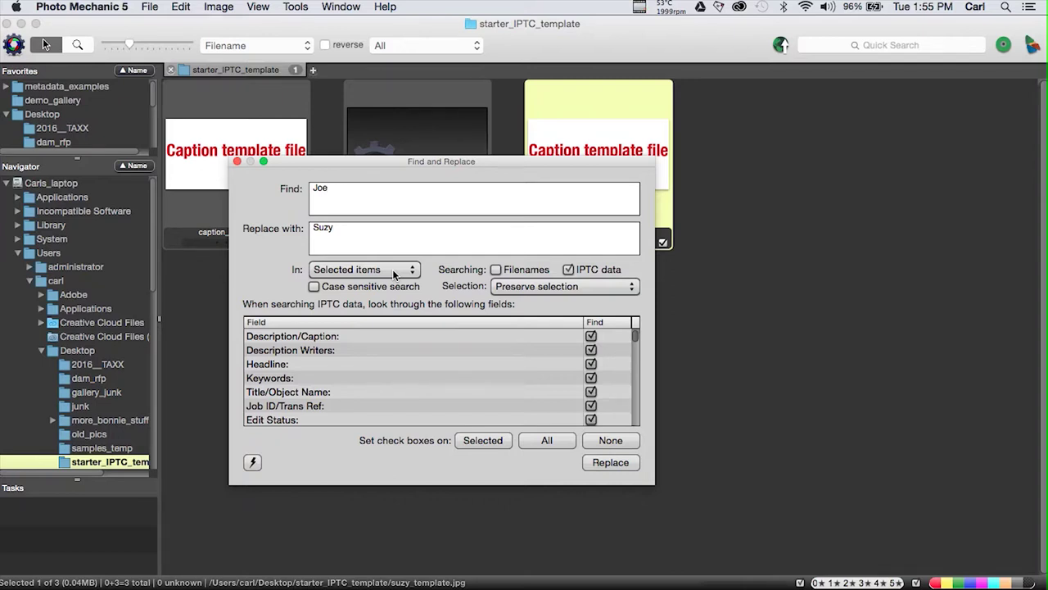
pyautogui.click(599, 463)
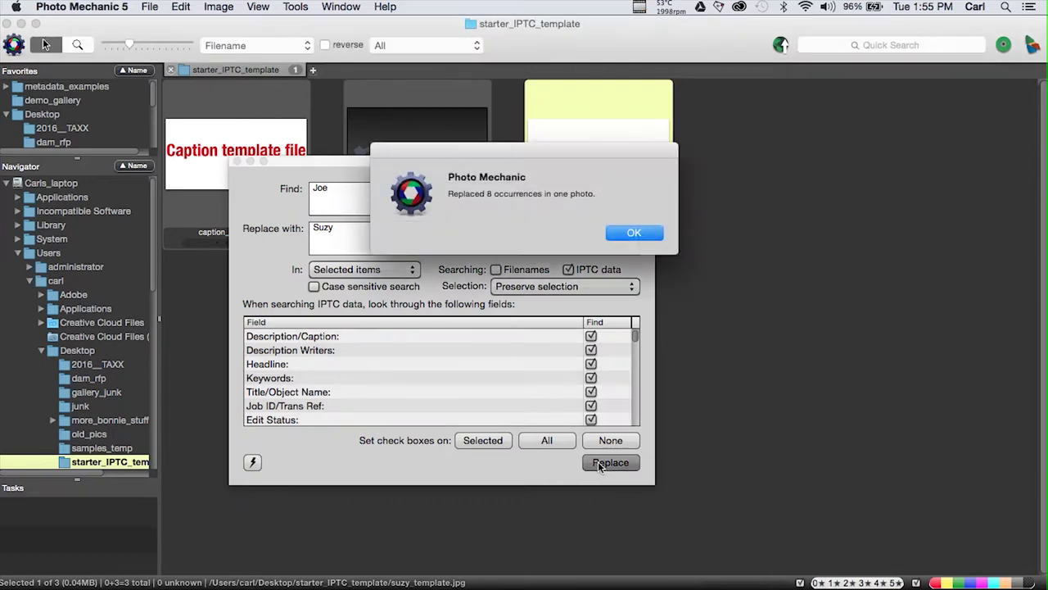
pyautogui.click(634, 234)
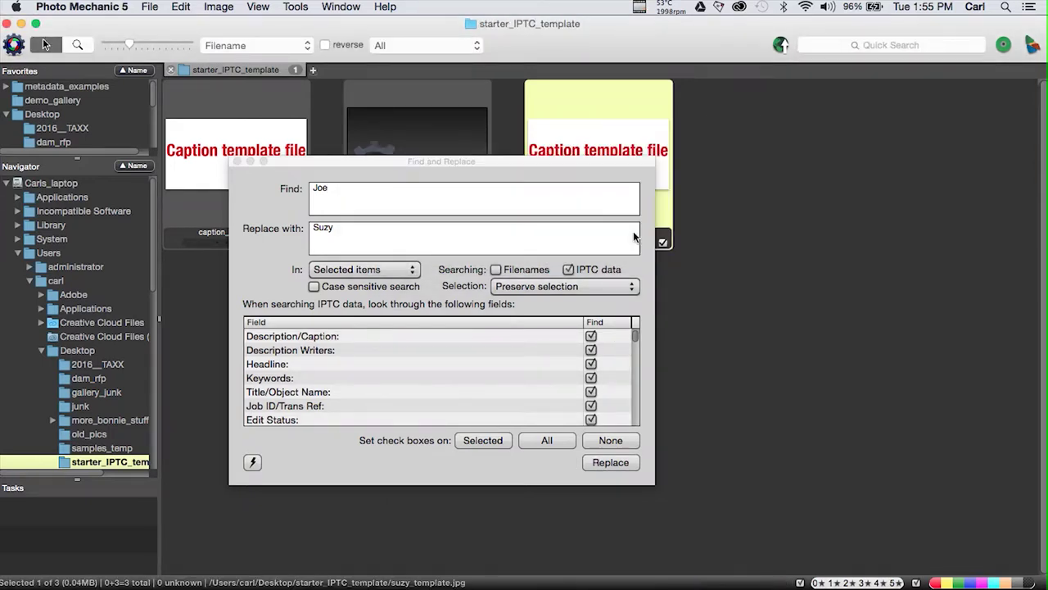
pyautogui.click(238, 161)
# Change the Description Writers initials to sp.
pyautogui.moveTo(539, 214)
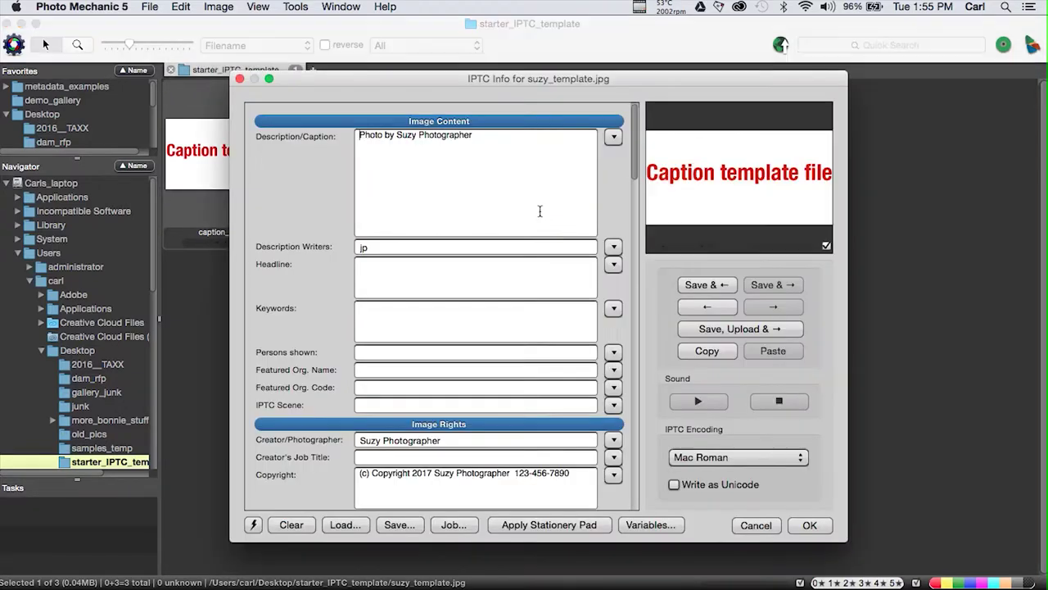
pyautogui.click(361, 247)
pyautogui.press('Delete')
pyautogui.write('s')
pyautogui.moveTo(637, 169); pyautogui.dragTo(637, 222)
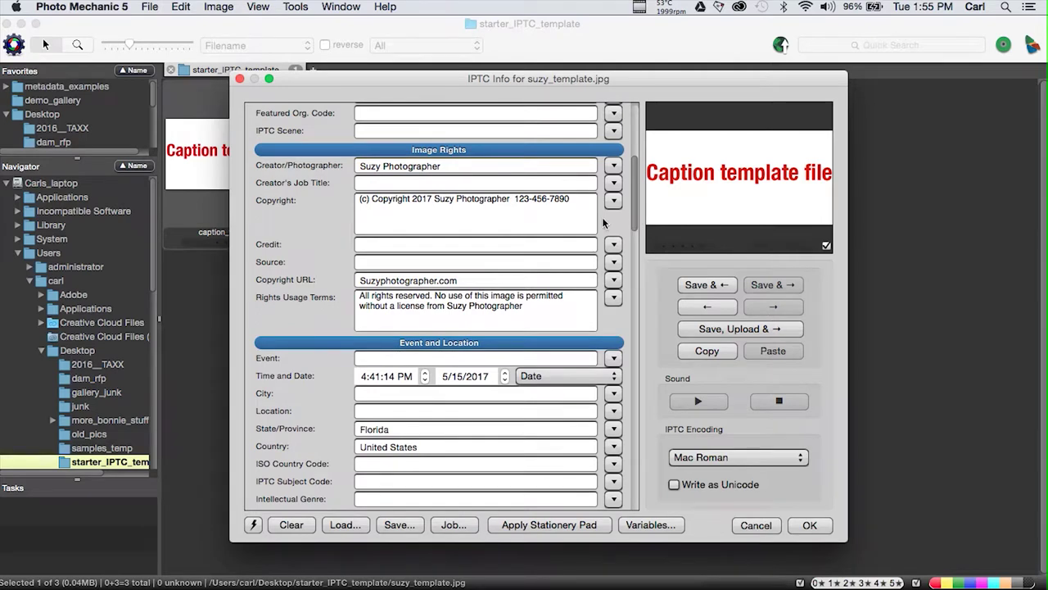
# Edit the copyright to read Suzy and Joe Studio, removing the word Photographer.
pyautogui.click(455, 199)
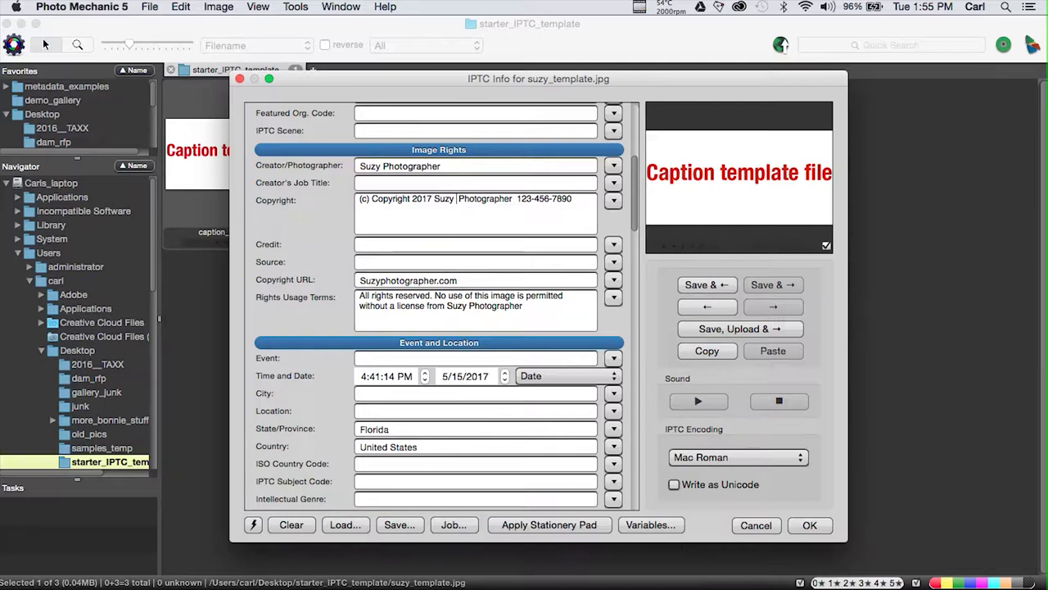
pyautogui.write('and ')
pyautogui.write('Joe Stu')
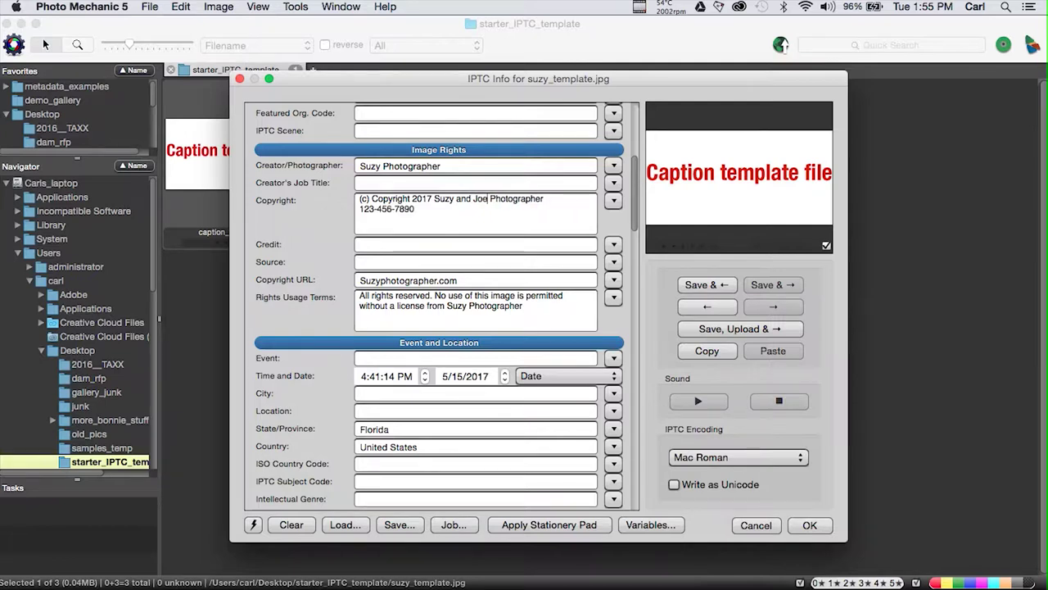
pyautogui.write('dio')
pyautogui.press('Delete')
pyautogui.press('Delete')
pyautogui.press('Delete')
pyautogui.press('Delete')
pyautogui.press('Delete')
pyautogui.press('Delete')
pyautogui.press('Delete')
pyautogui.press('Delete')
pyautogui.press('Delete')
pyautogui.press('Delete')
pyautogui.press('Delete')
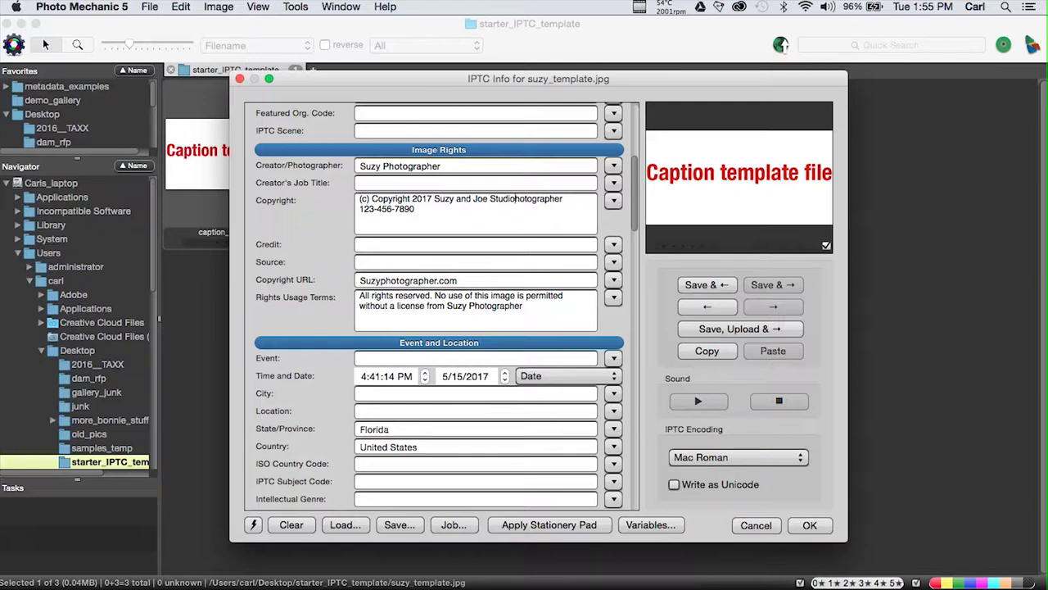
pyautogui.press('Delete')
pyautogui.press('Delete')
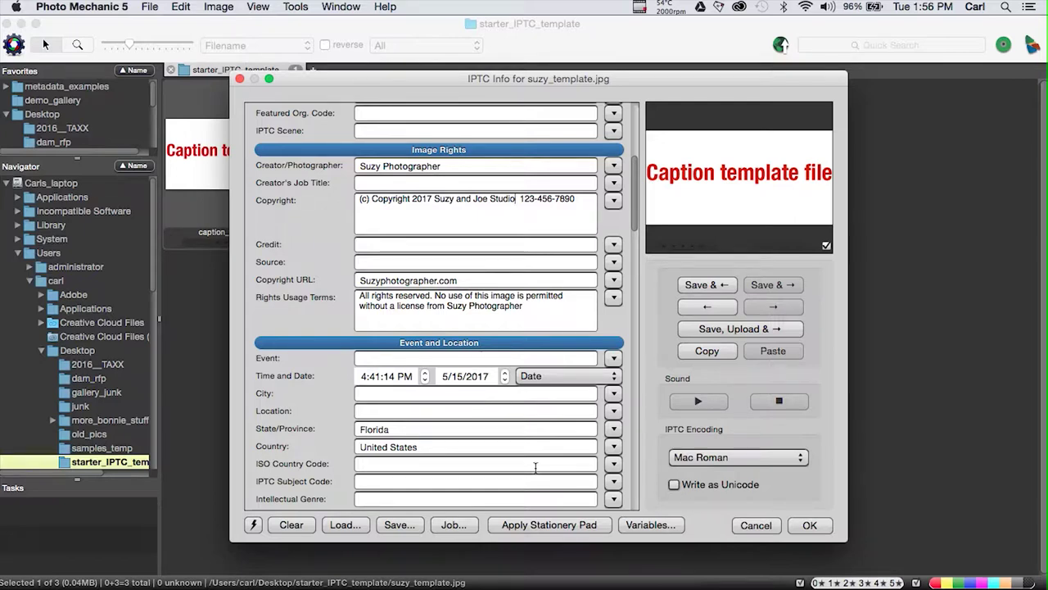
pyautogui.click(398, 525)
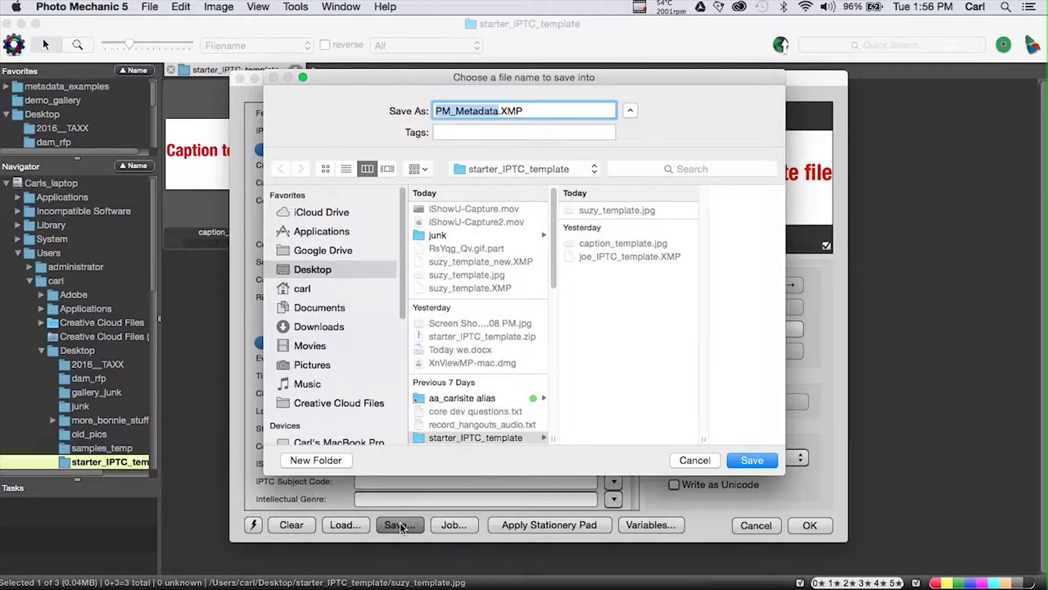
# Save the IPTC template as suzy_template.XMP in the starter_IPTC_template folder.
pyautogui.write('suzy')
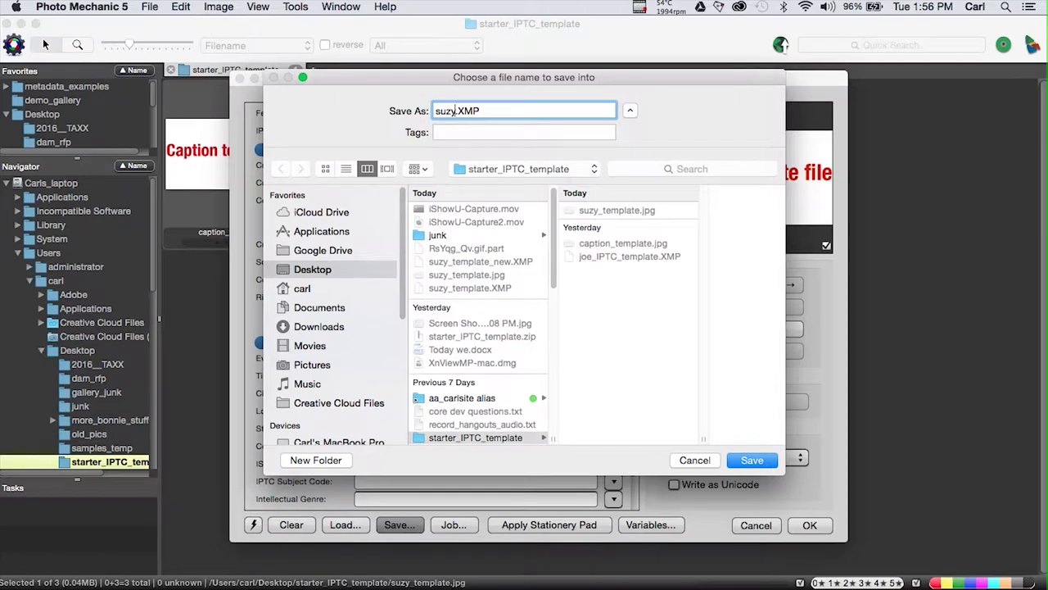
pyautogui.write('_temple')
pyautogui.press('BackSpace')
pyautogui.write('ate')
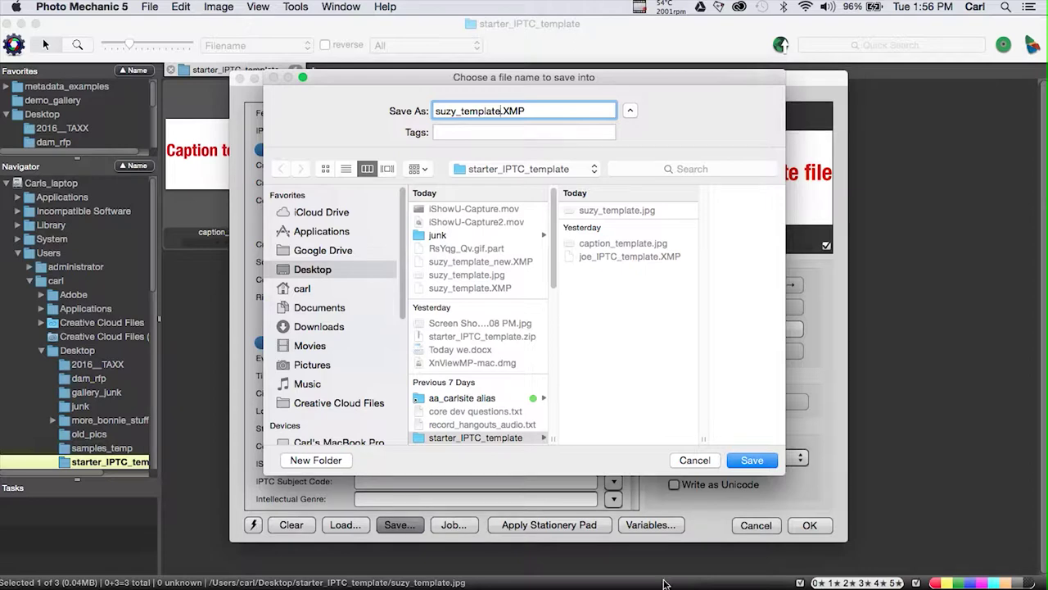
pyautogui.click(753, 461)
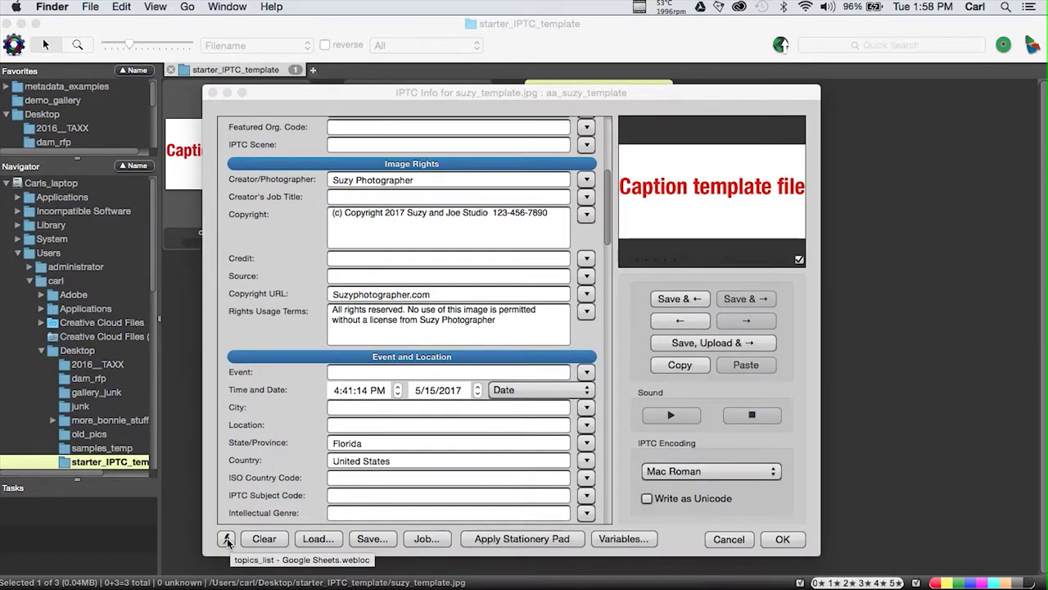
# Save the current IPTC settings as a snapshot named aa_suzy_template.
pyautogui.click(226, 537)
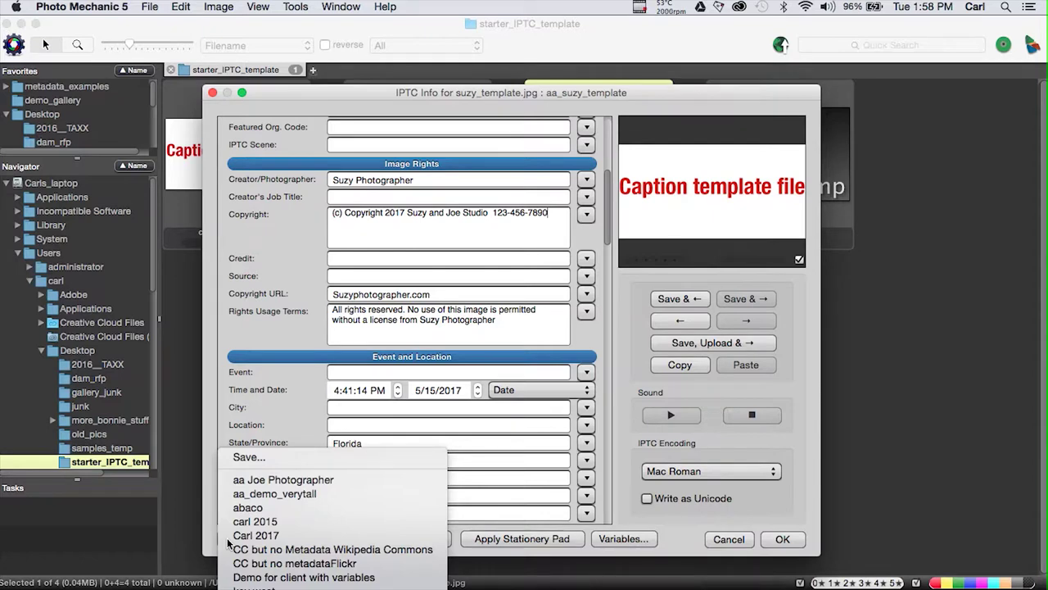
pyautogui.click(255, 458)
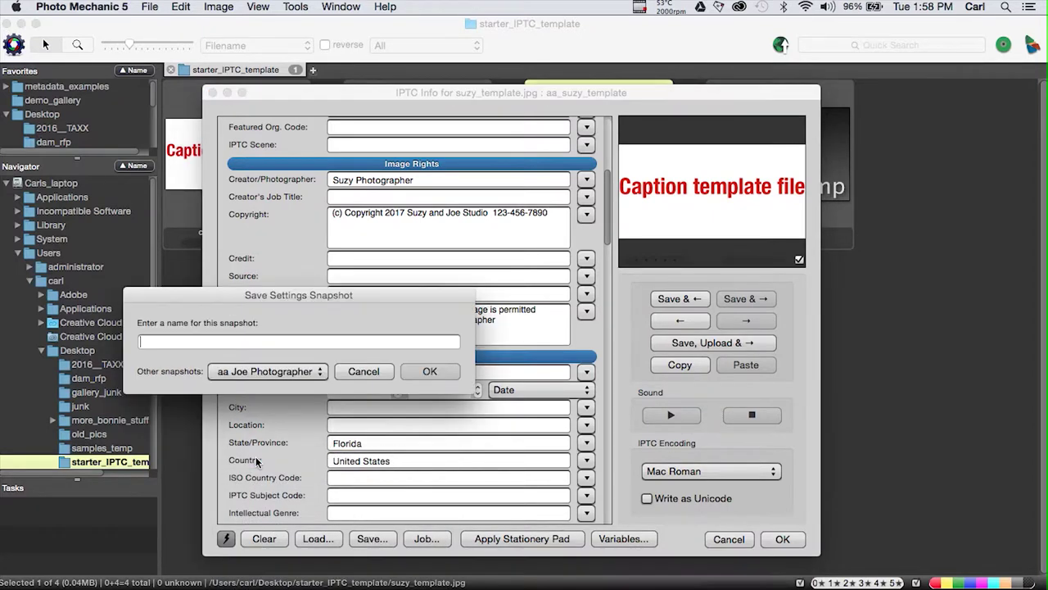
pyautogui.write('aa')
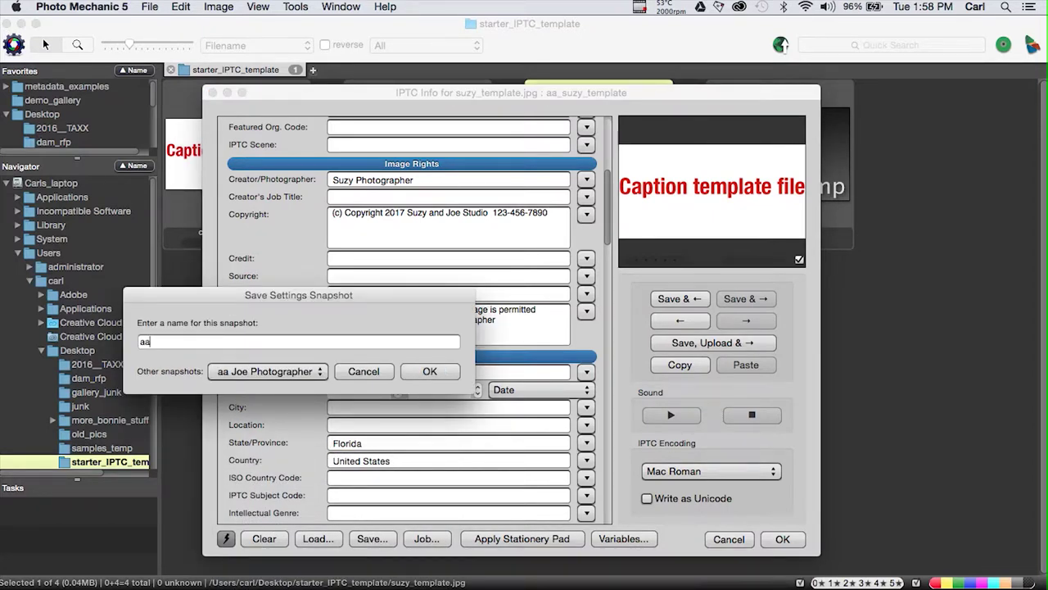
pyautogui.write('_suzy_template')
pyautogui.click(437, 374)
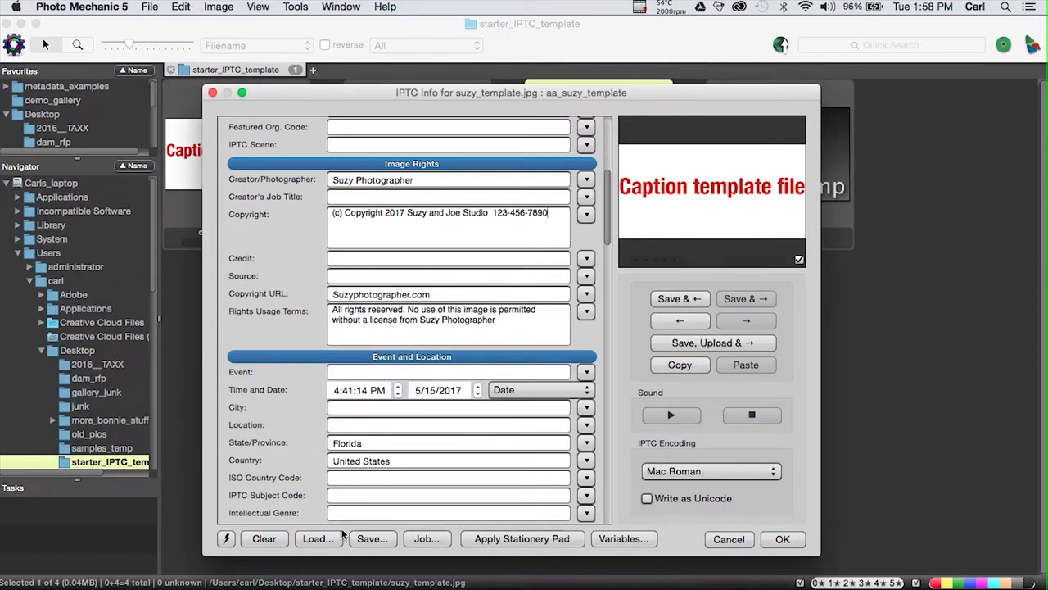
# Clear all IPTC fields, refill them from the aa_suzy_template snapshot, and save.
pyautogui.click(280, 538)
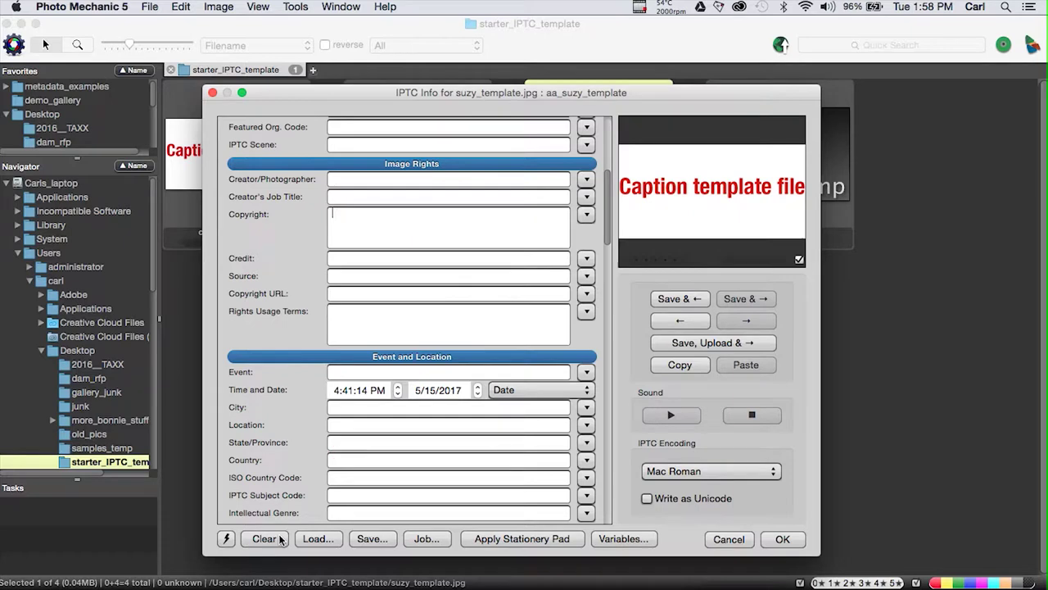
pyautogui.click(226, 538)
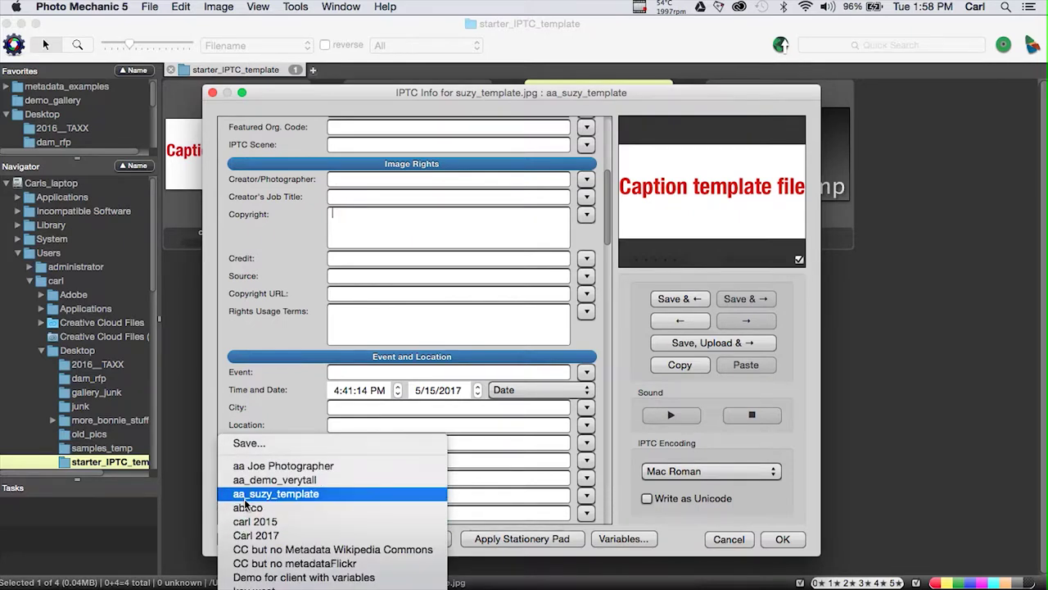
pyautogui.click(245, 496)
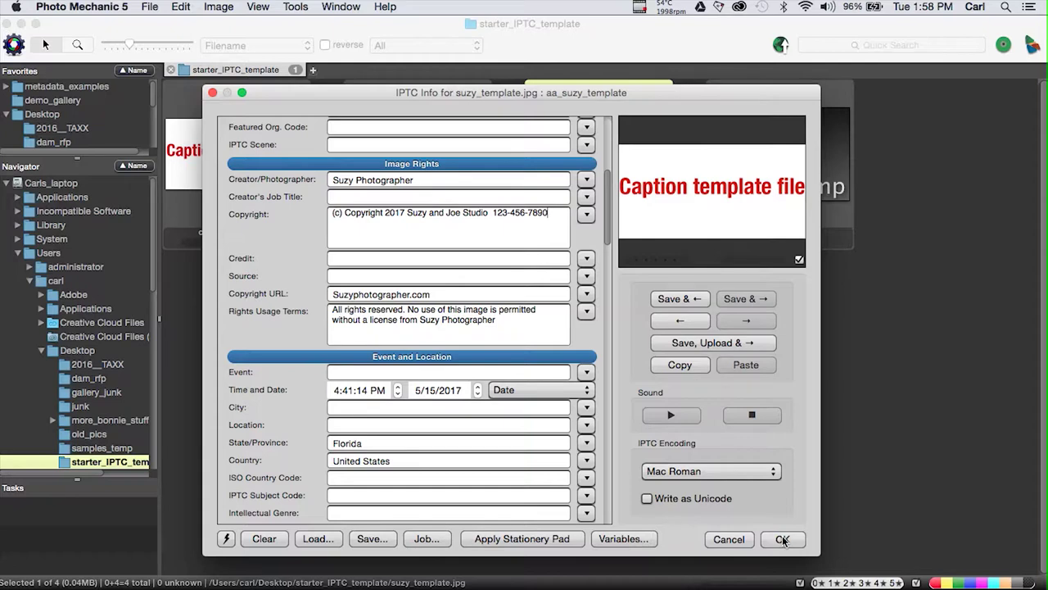
pyautogui.click(782, 539)
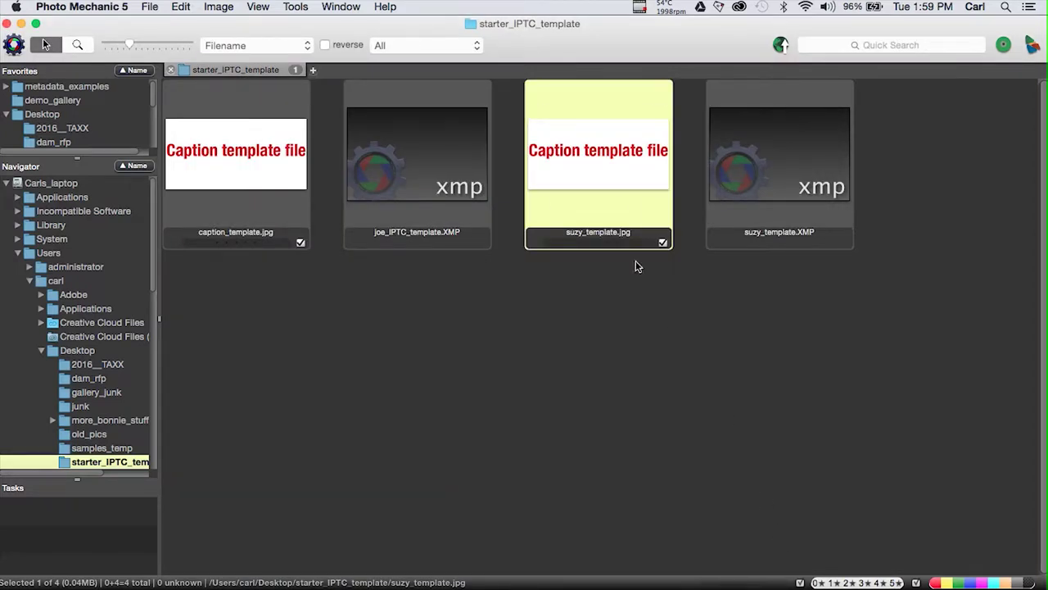
# Confirm suzy_template.jpg's IPTC info and bring up Lightroom's import of starter_IPTC_template.
pyautogui.moveTo(611, 209)
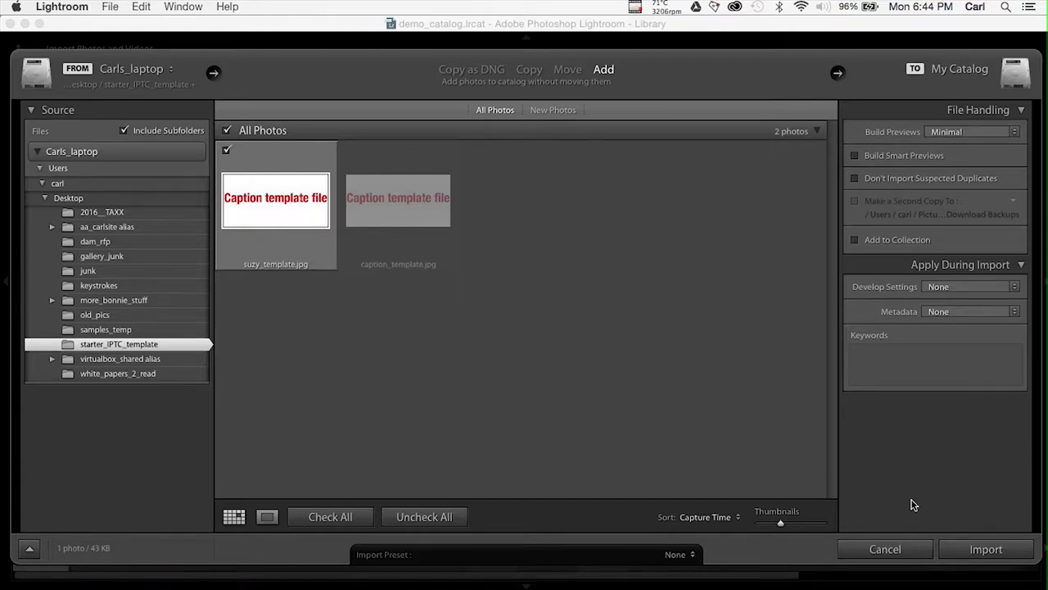
# Import suzy_template.jpg into the Lightroom catalog, then bring up Edit Metadata Presets.
pyautogui.click(977, 549)
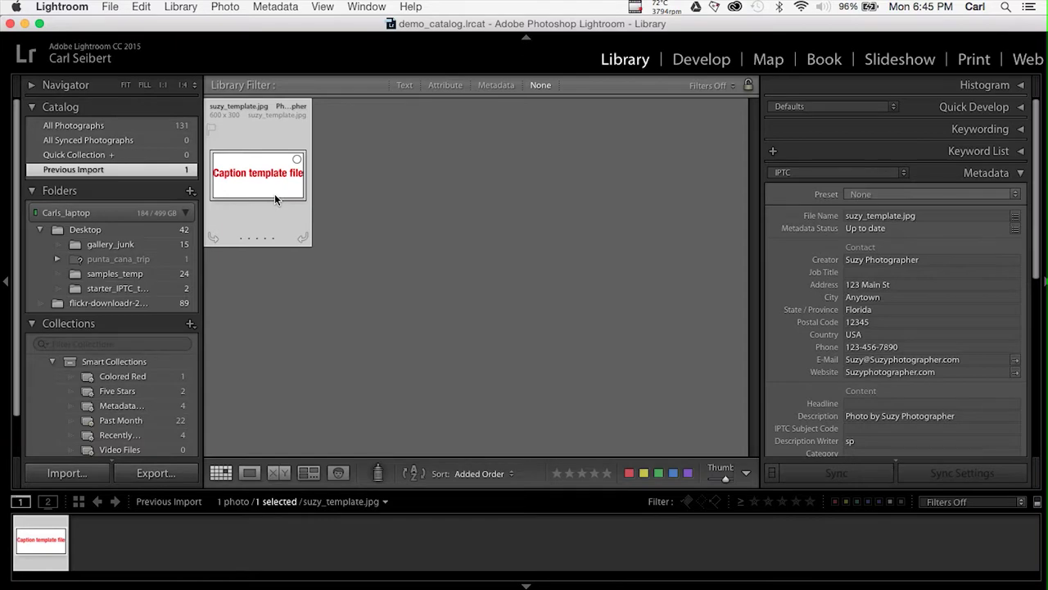
pyautogui.moveTo(275, 199)
pyautogui.click(1016, 197)
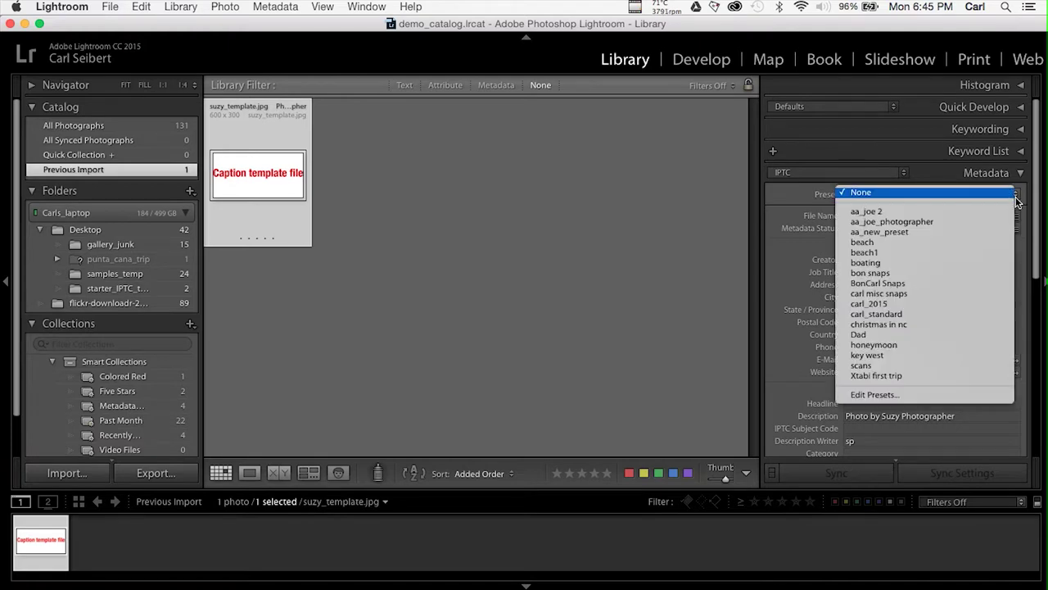
pyautogui.click(893, 395)
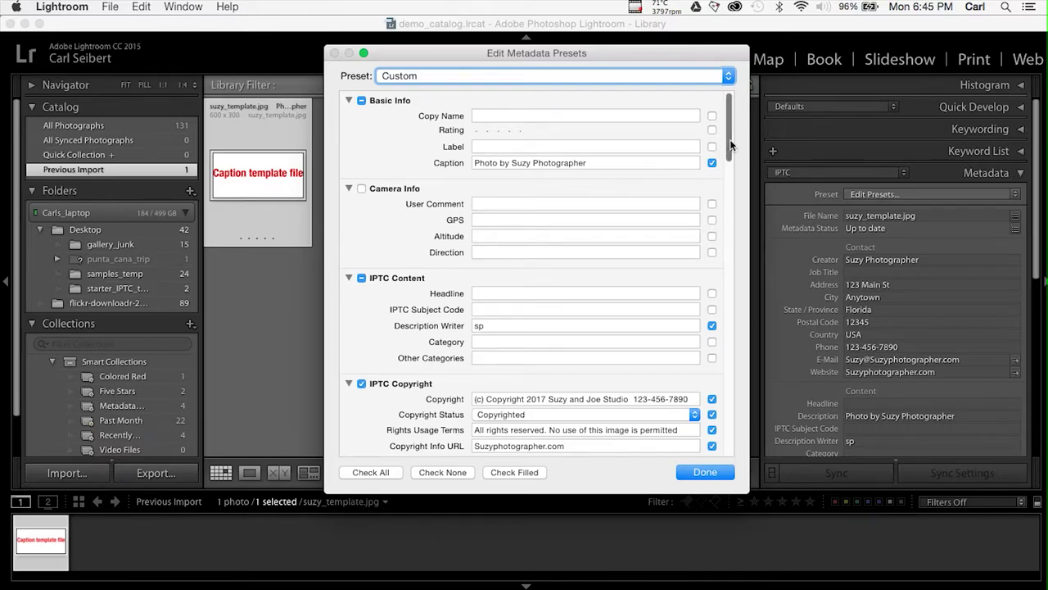
# Save the current metadata settings as a new preset named aa_Suzy_template.
pyautogui.moveTo(730, 140)
pyautogui.mouseDown()
pyautogui.moveTo(734, 189)
pyautogui.moveTo(728, 136)
pyautogui.mouseUp()
pyautogui.click(729, 77)
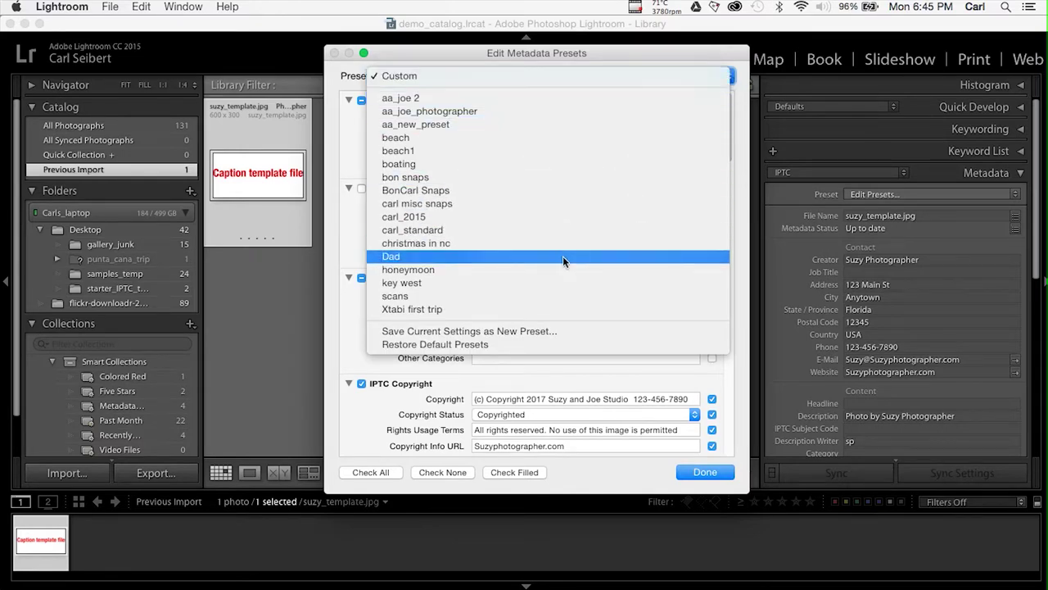
pyautogui.click(567, 331)
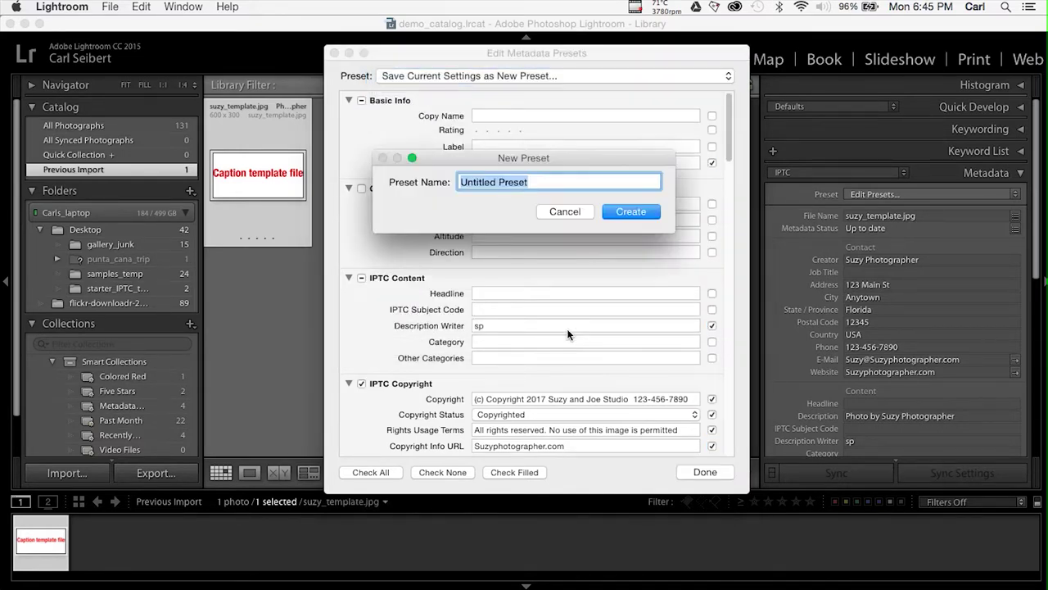
pyautogui.write('aa')
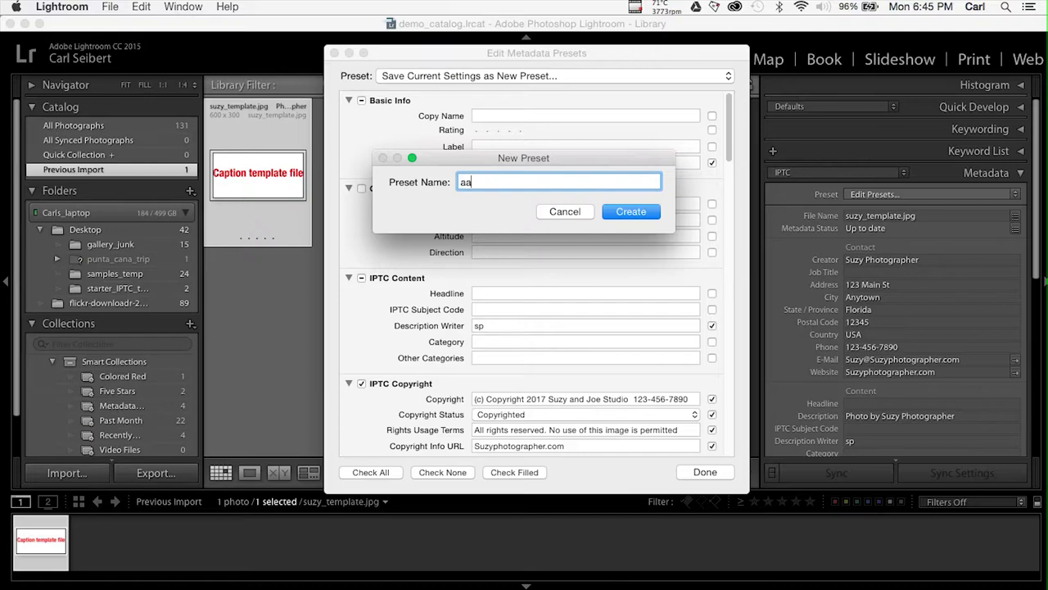
pyautogui.write('_Suzy_template')
pyautogui.click(631, 216)
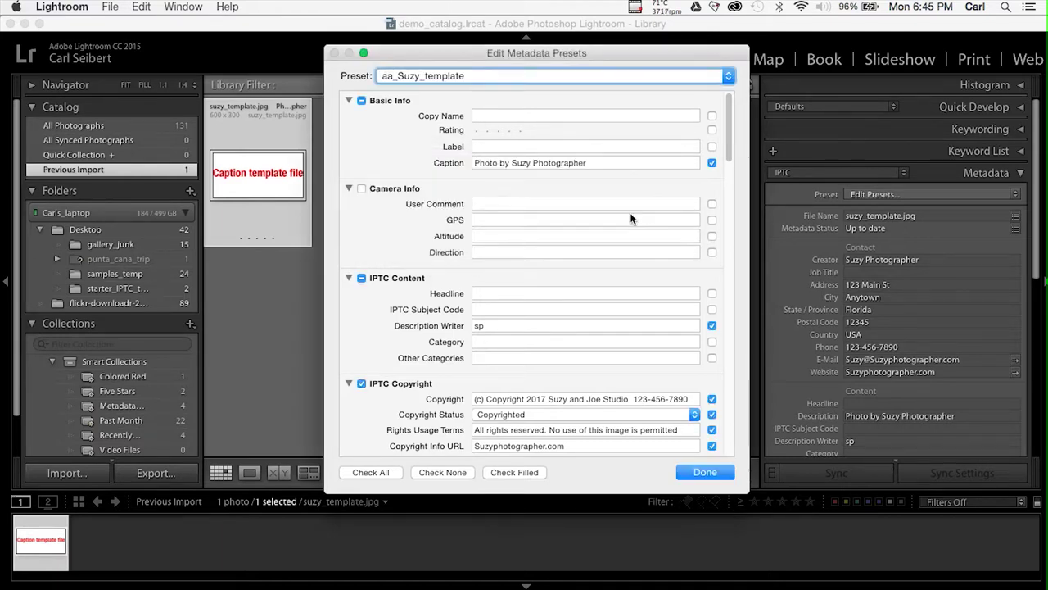
pyautogui.click(702, 473)
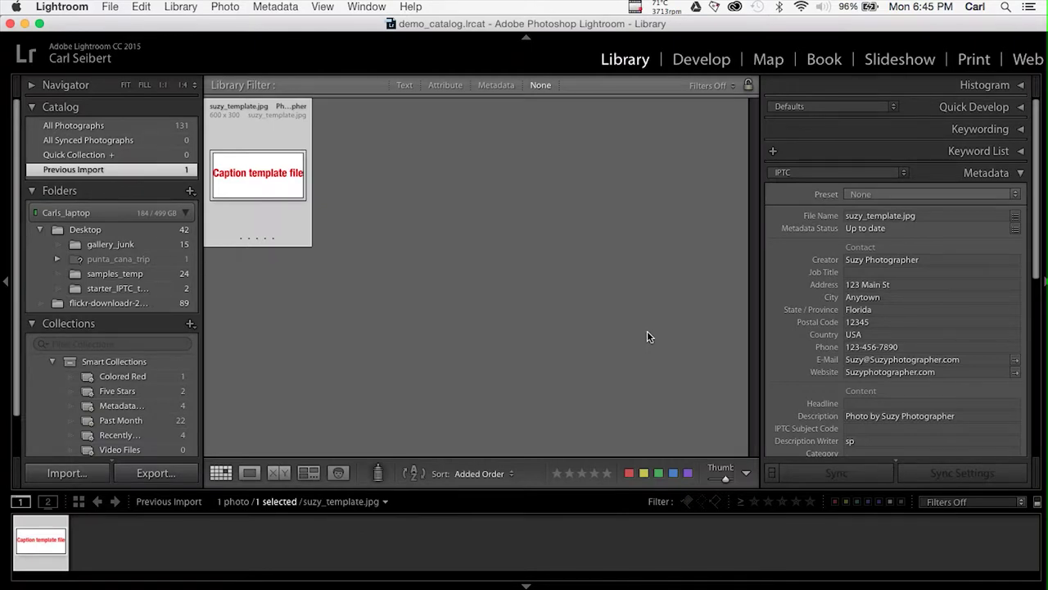
# Choose aa_Suzy_template from the Metadata panel's Preset list for suzy_template.jpg.
pyautogui.click(943, 197)
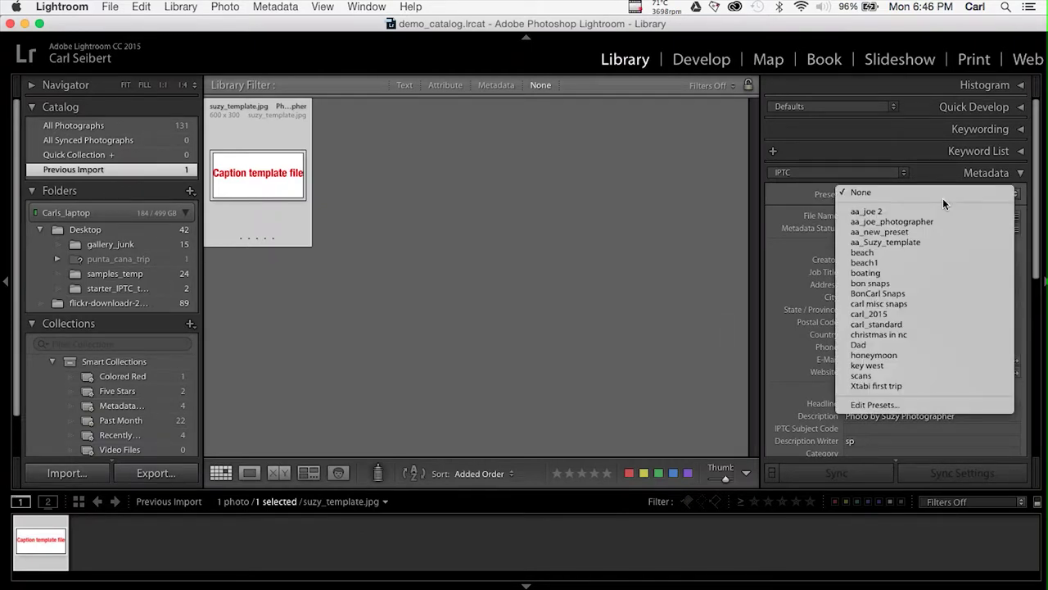
pyautogui.click(909, 243)
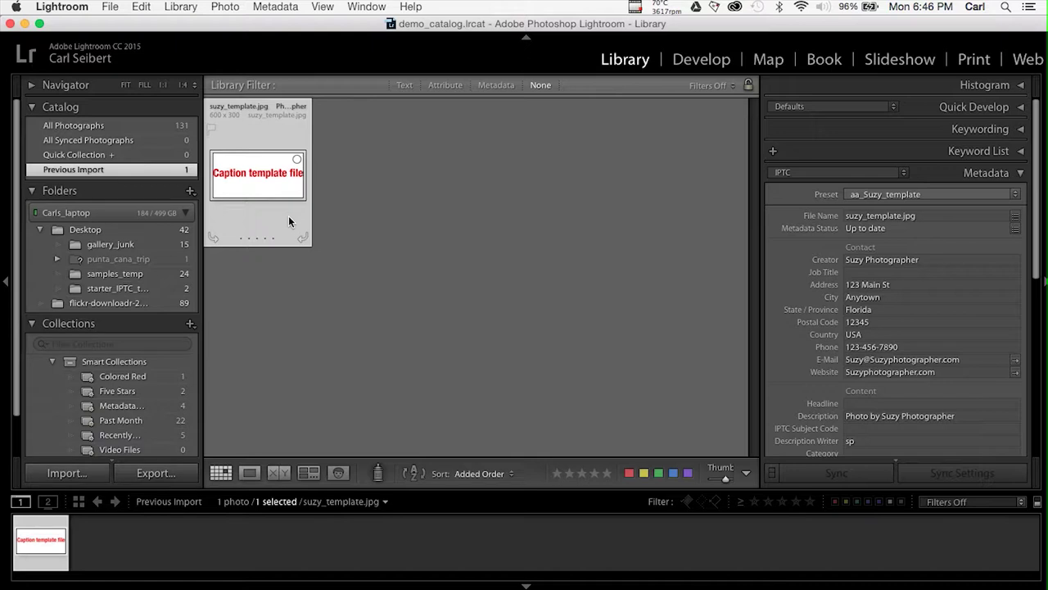
# Write the photo's metadata into suzy_template.jpg with Metadata > Save Metadata to File.
pyautogui.click(286, 8)
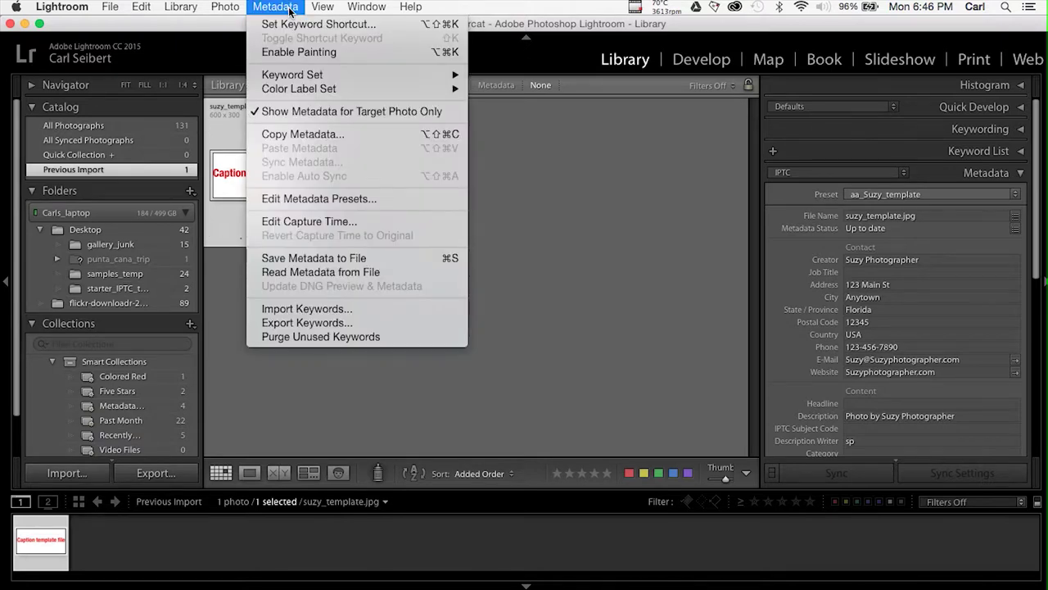
pyautogui.click(314, 258)
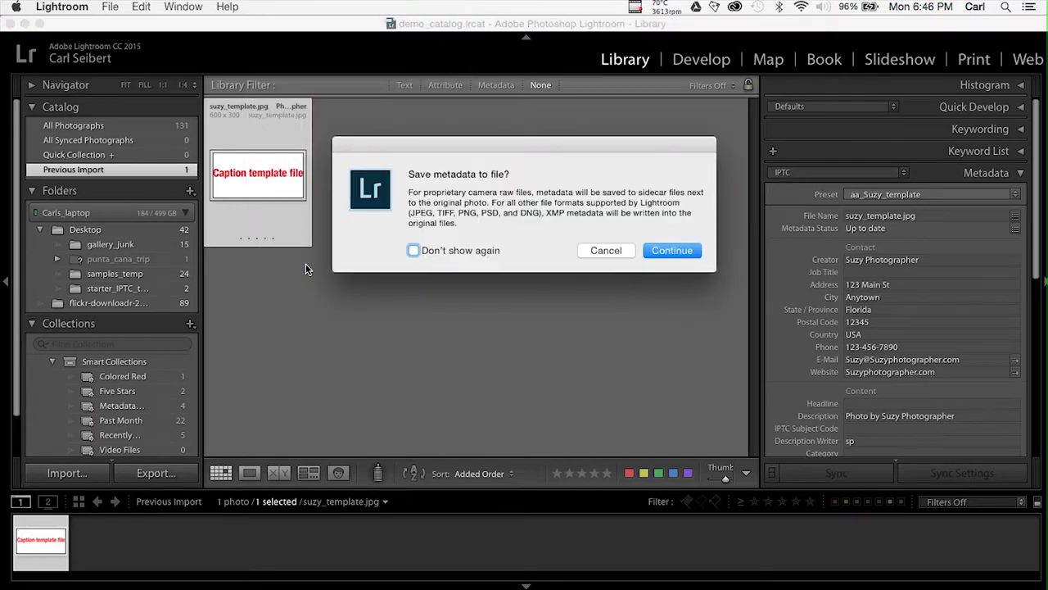
pyautogui.click(672, 251)
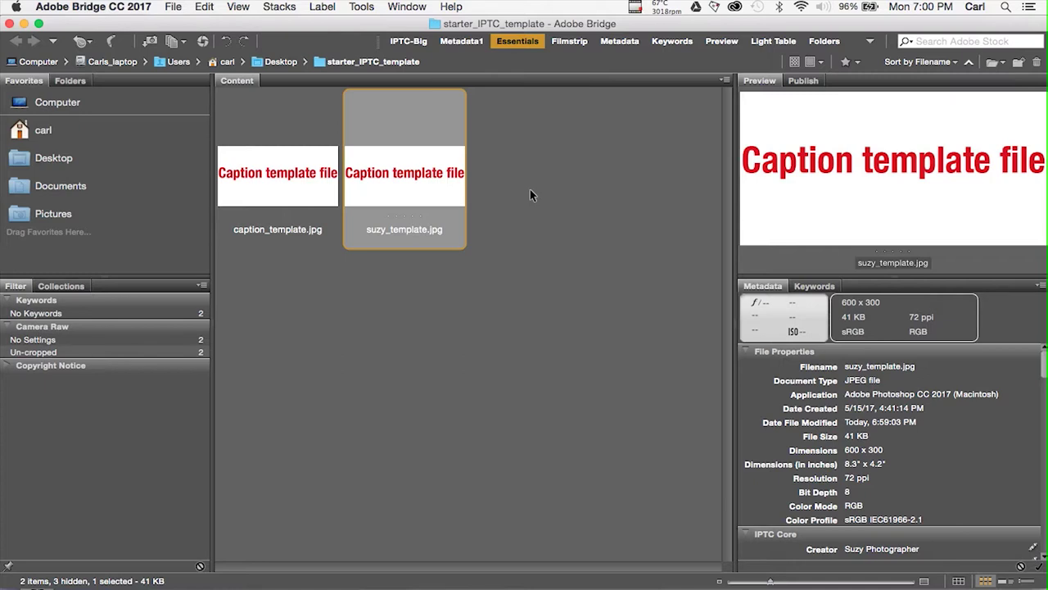
# Open the File menu for suzy_template.jpg in Bridge.
pyautogui.click(173, 8)
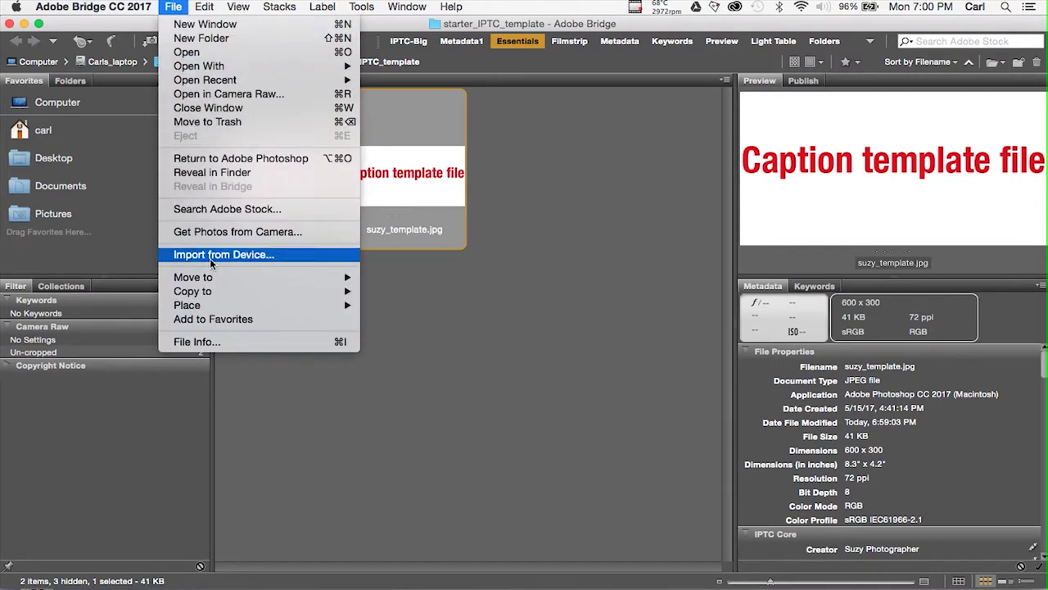
# Open File Info for suzy_template.jpg and inspect suzy_template.xmp in the templates folder.
pyautogui.click(217, 342)
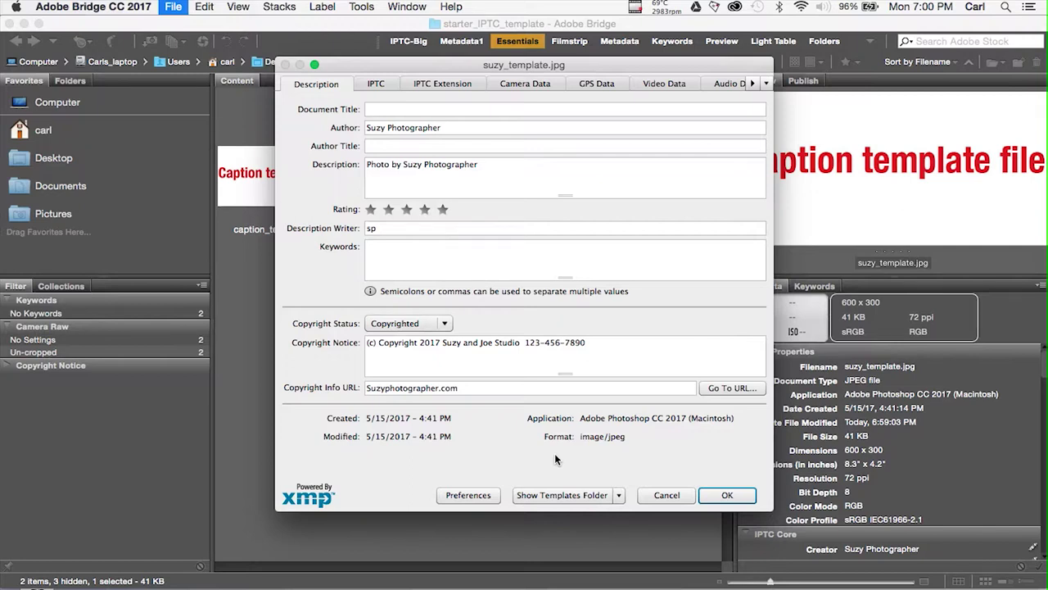
pyautogui.click(589, 495)
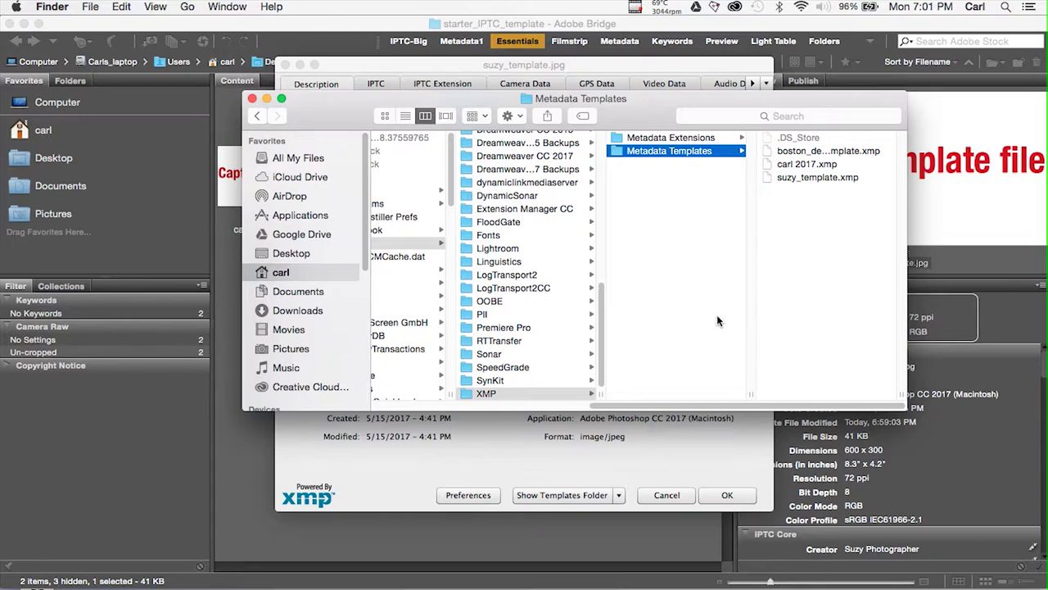
pyautogui.click(821, 180)
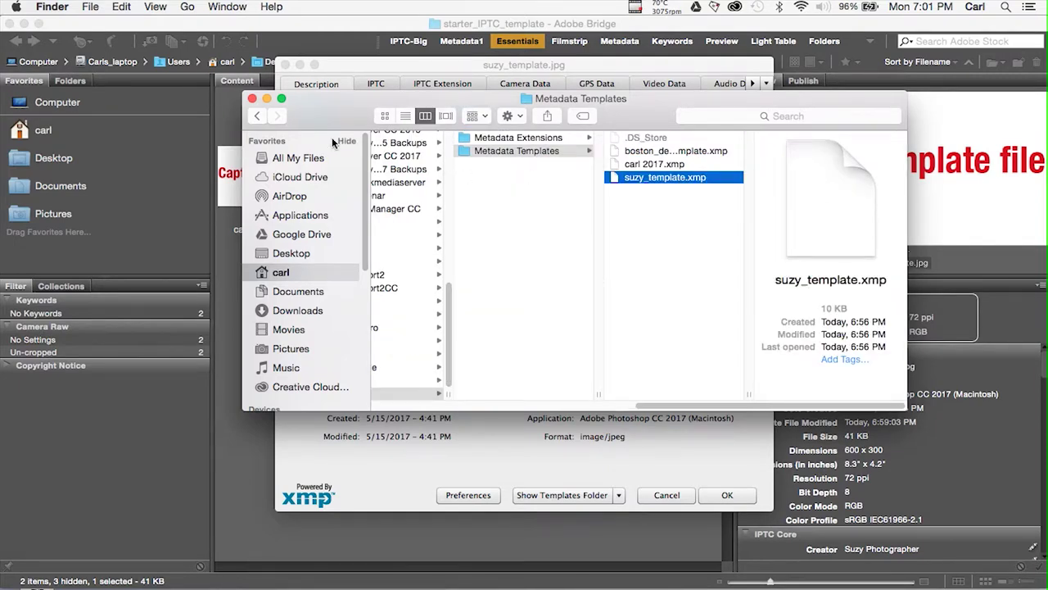
pyautogui.click(253, 99)
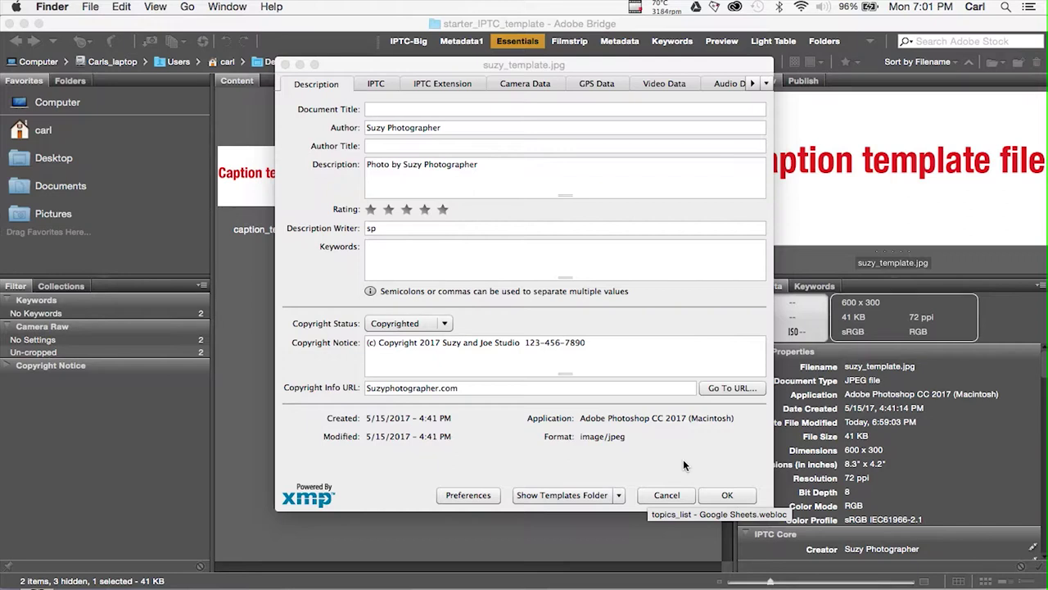
pyautogui.click(620, 496)
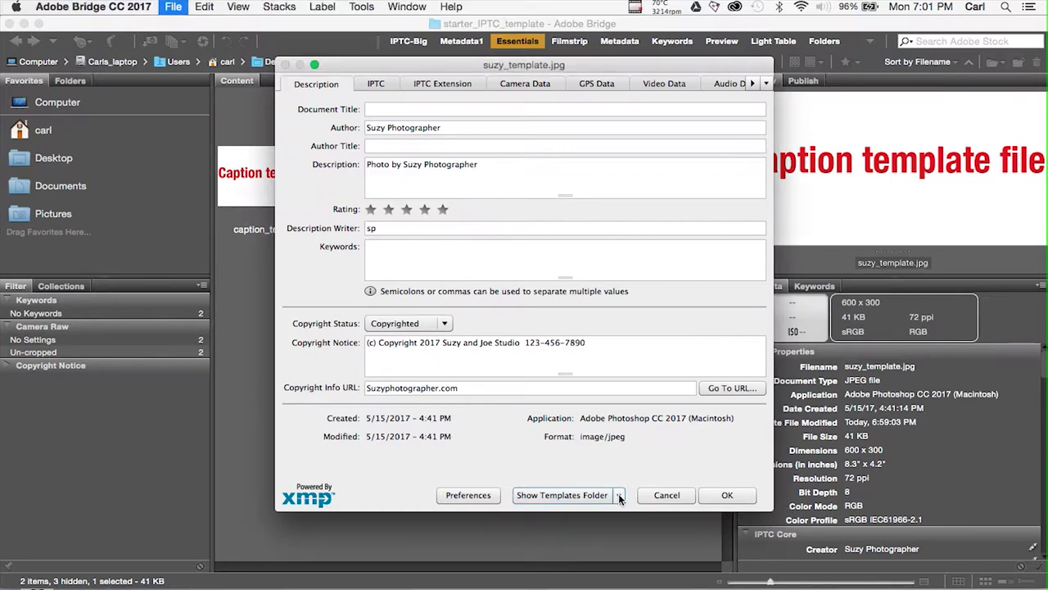
# Import suzy_template.XMP from Desktop/starter_IPTC_template, clearing and replacing existing properties.
pyautogui.click(620, 497)
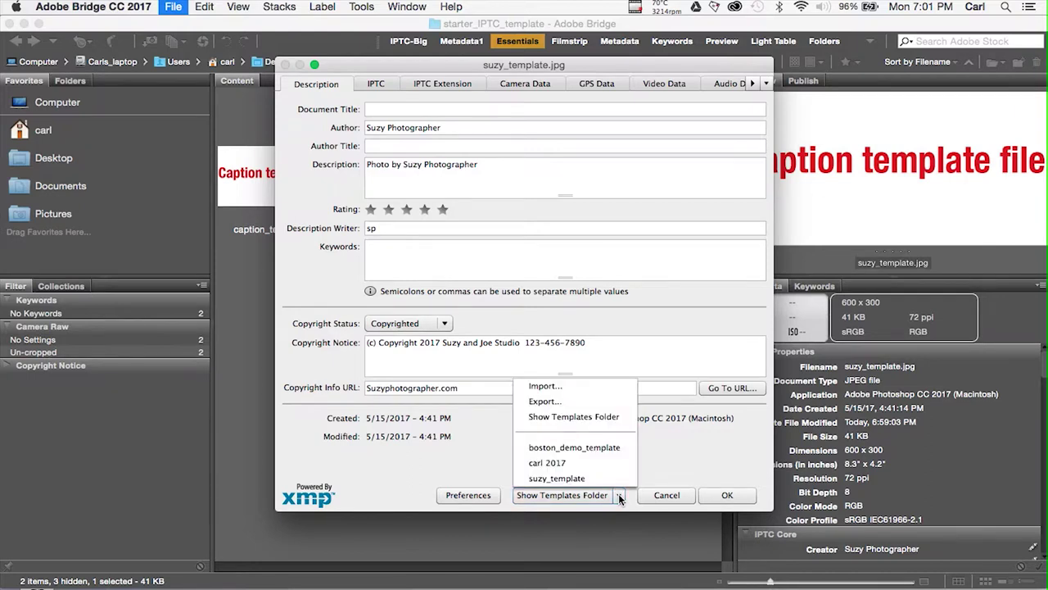
pyautogui.click(570, 387)
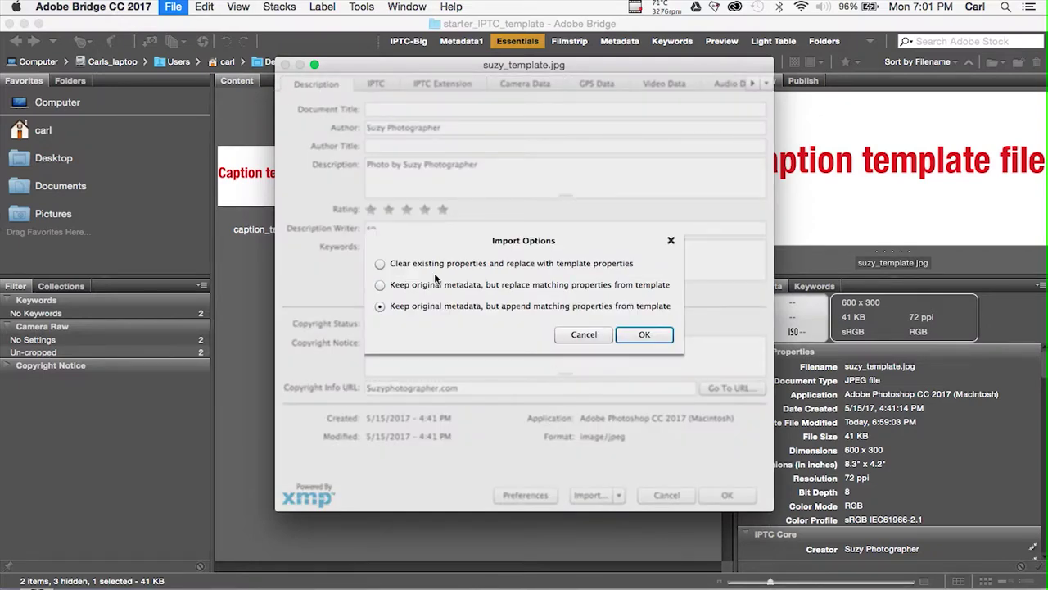
pyautogui.click(380, 263)
pyautogui.click(638, 333)
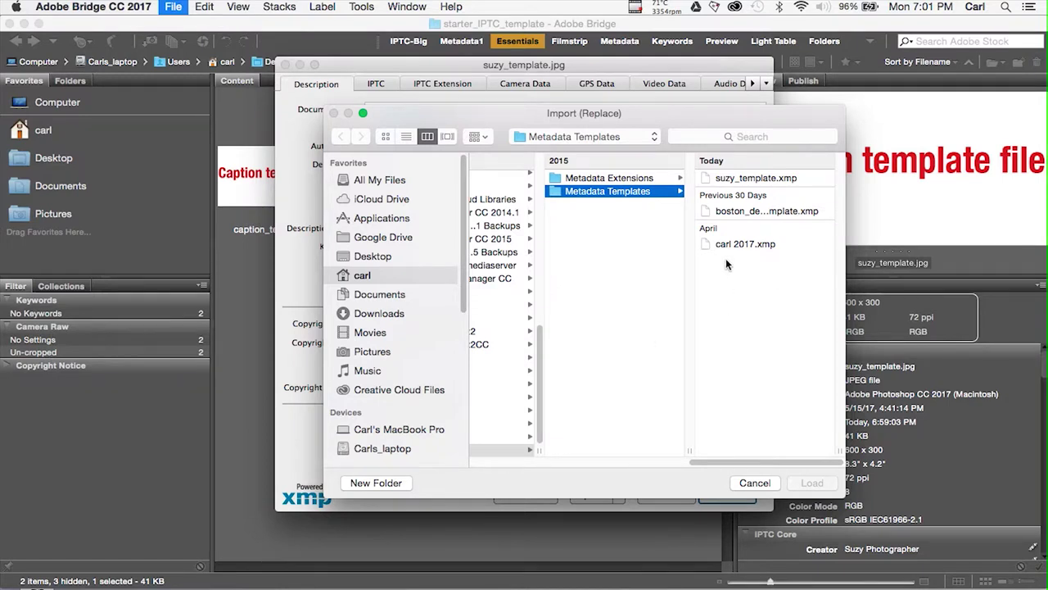
pyautogui.click(380, 256)
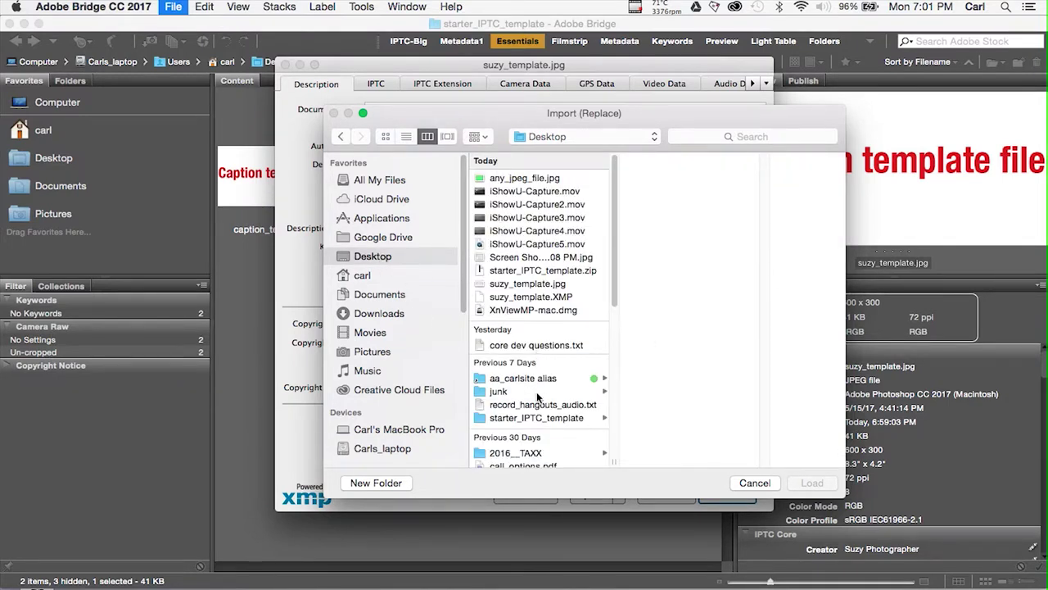
pyautogui.click(540, 419)
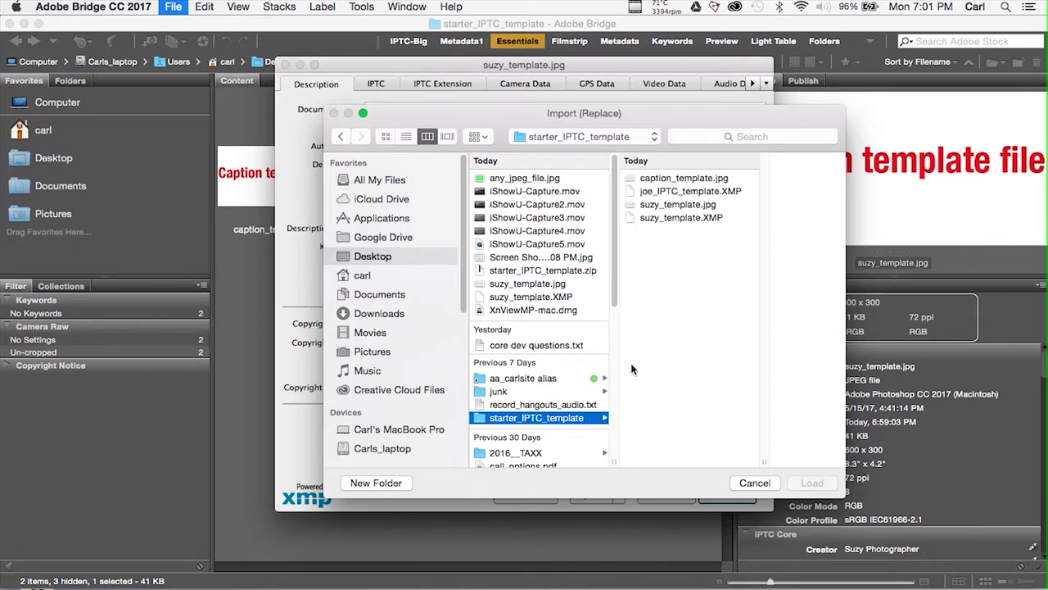
pyautogui.click(669, 217)
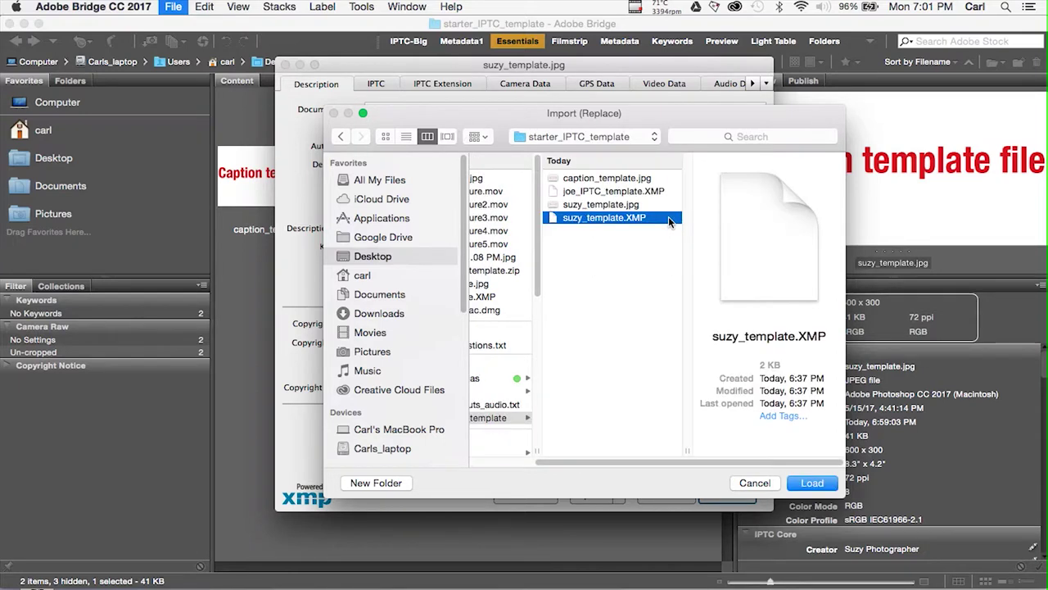
pyautogui.click(814, 483)
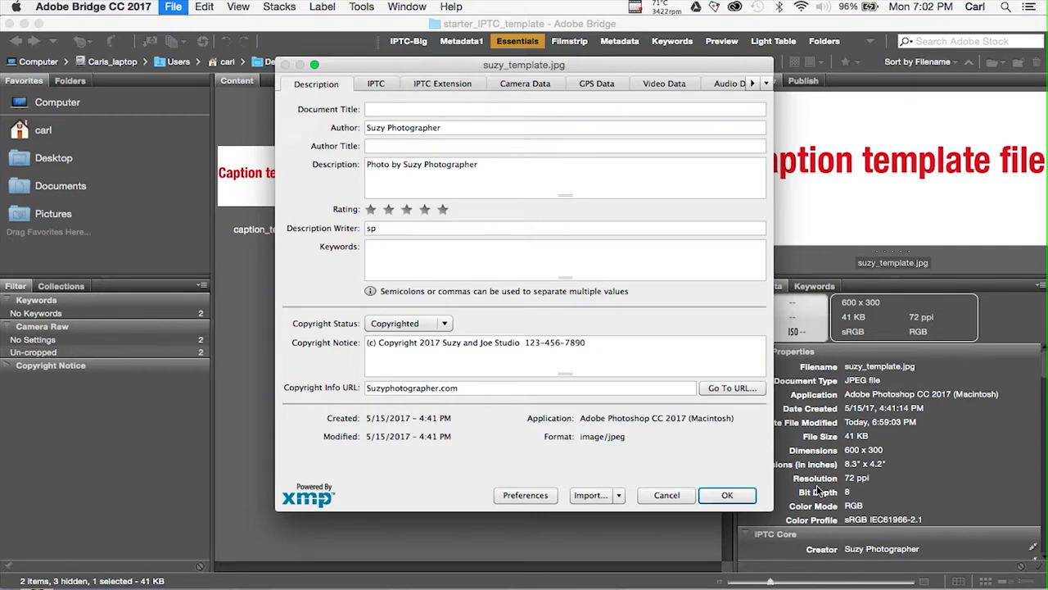
# Export the current metadata as a template named suzy_template_edited.
pyautogui.click(619, 495)
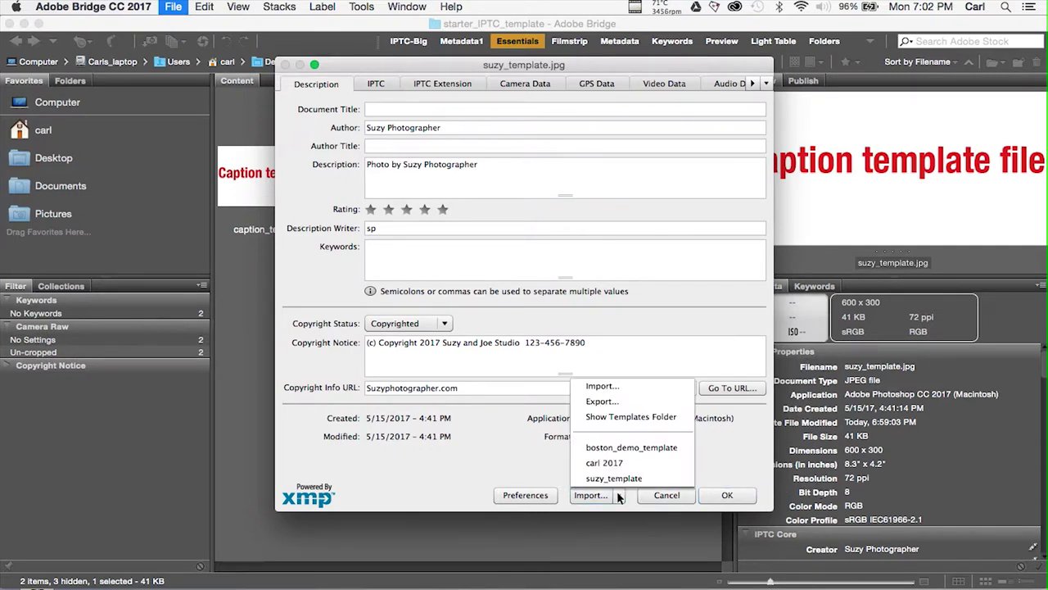
pyautogui.click(613, 404)
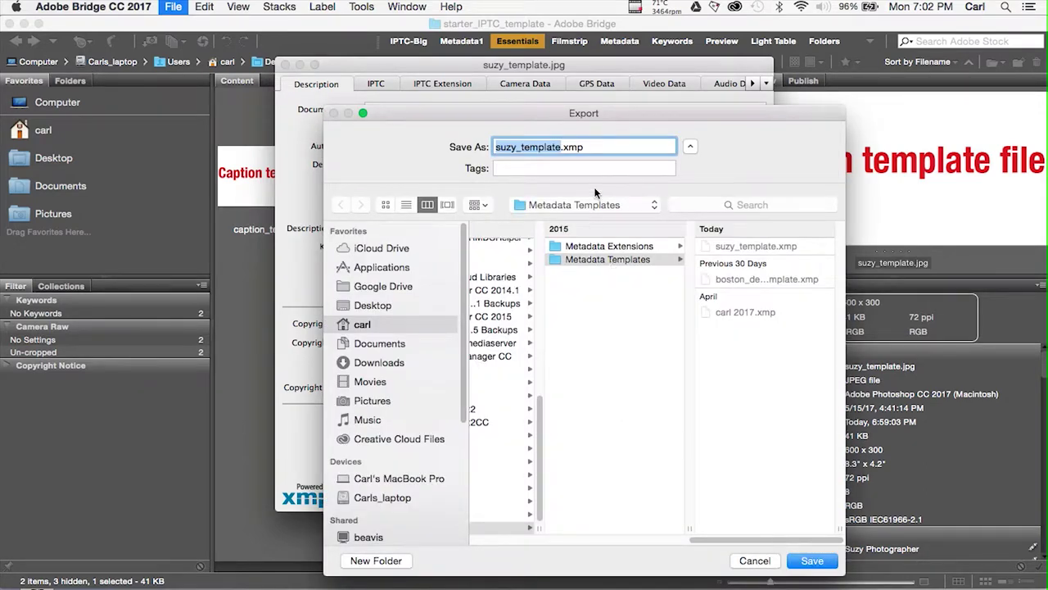
pyautogui.click(564, 146)
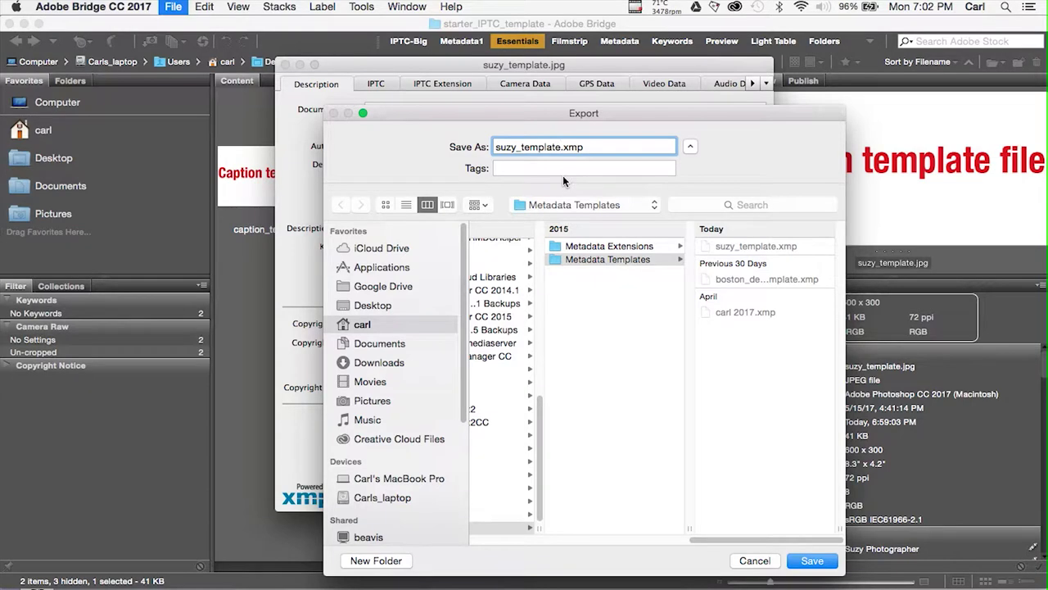
pyautogui.write('_edited')
pyautogui.click(812, 561)
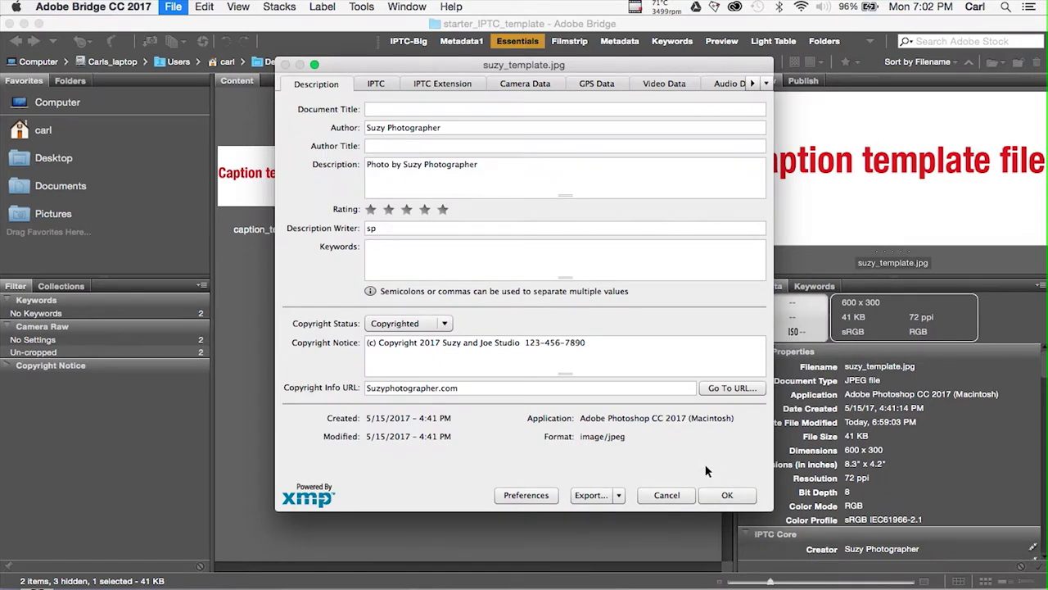
# Choose suzy_template from the saved templates list, then cancel File Info without changes.
pyautogui.click(620, 495)
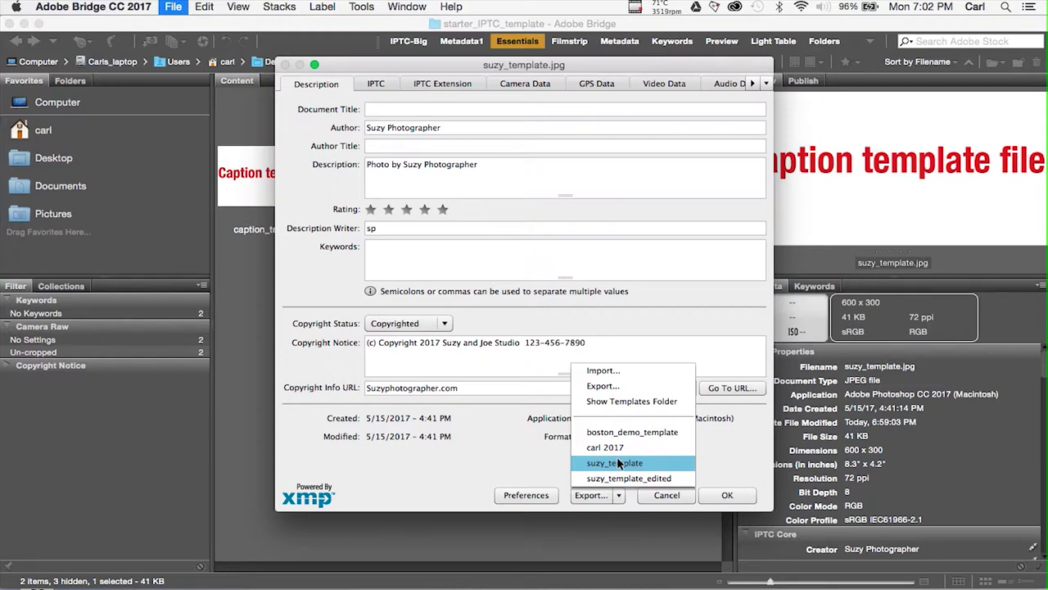
pyautogui.click(618, 461)
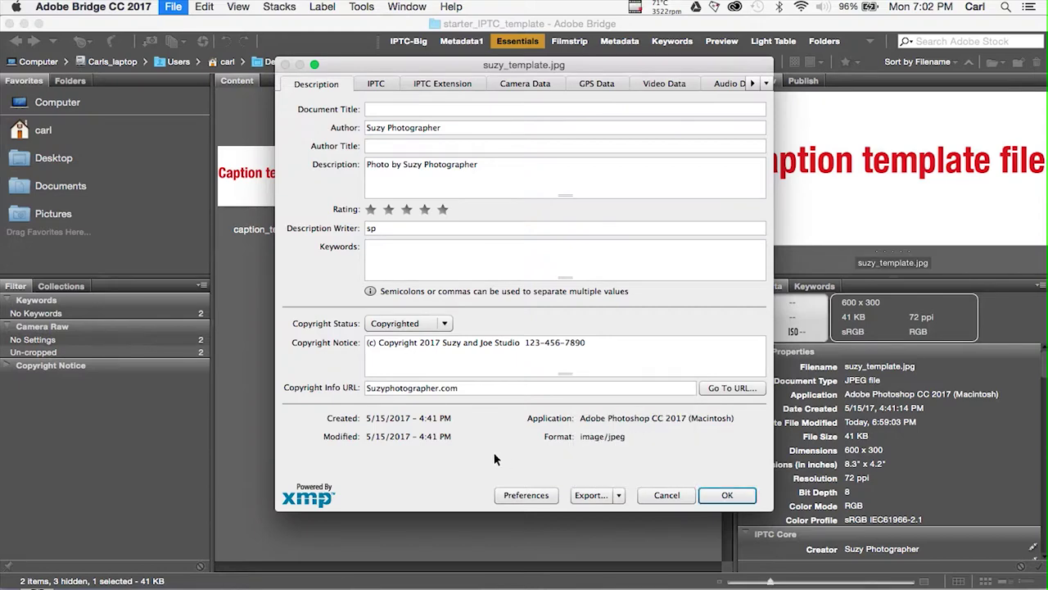
pyautogui.click(666, 496)
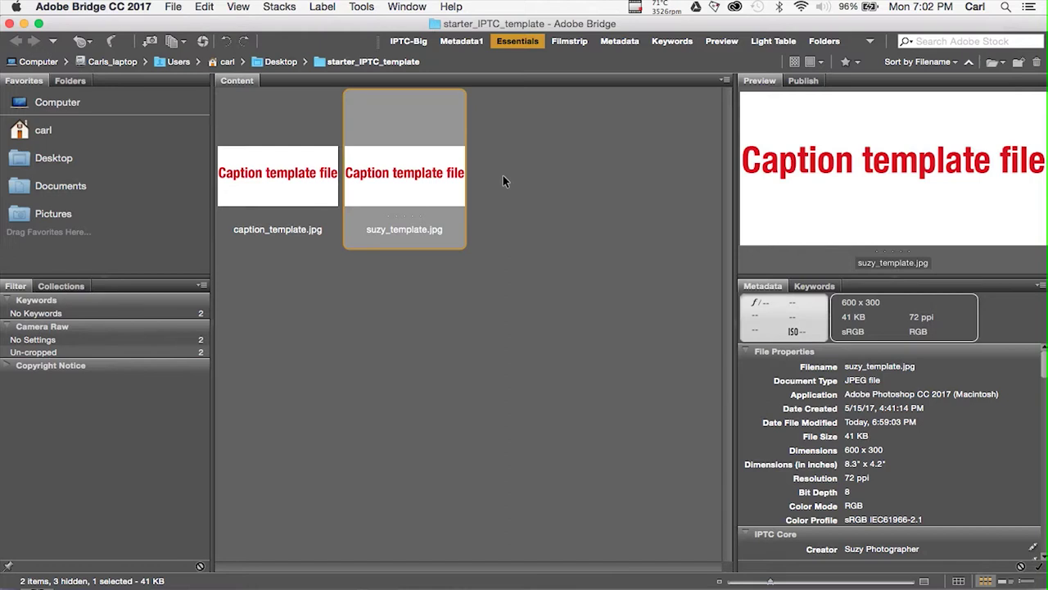
# Start Tools > Create Metadata Template and review the prefilled IPTC Core Creator values.
pyautogui.click(362, 7)
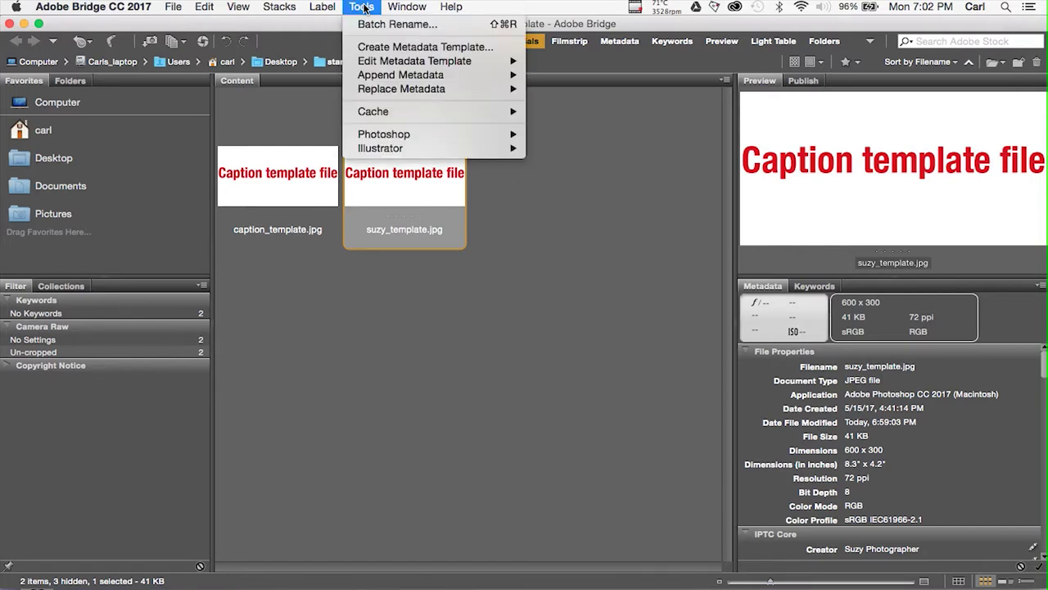
pyautogui.click(379, 47)
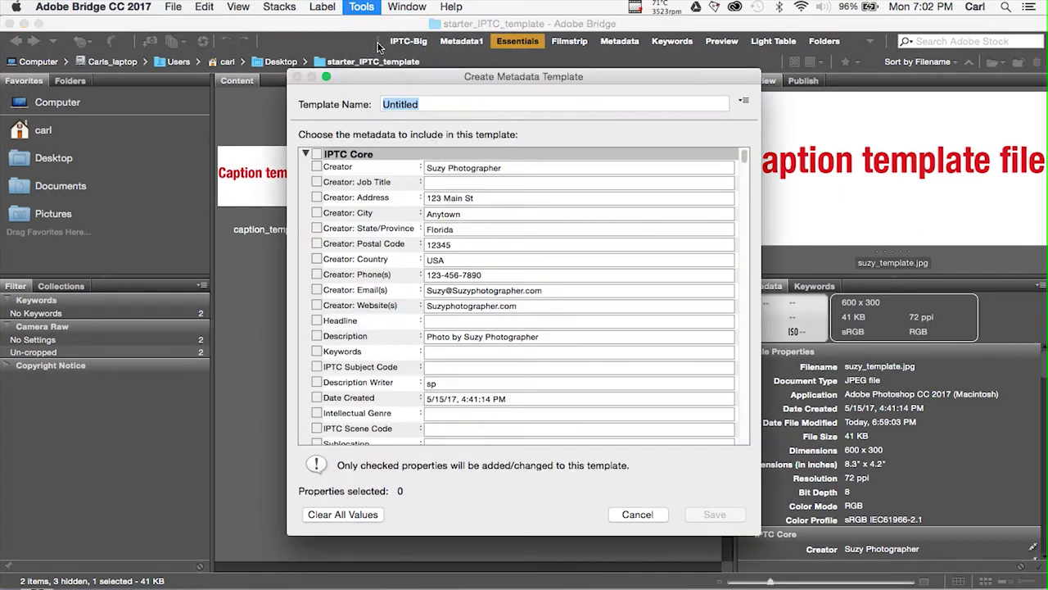
pyautogui.press('Tab')
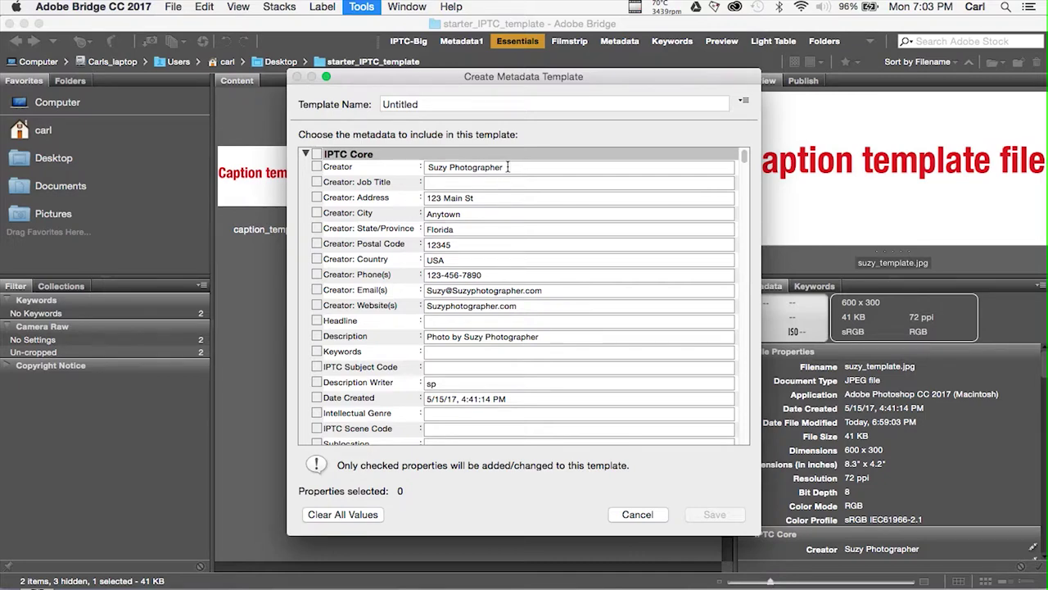
pyautogui.moveTo(511, 168); pyautogui.dragTo(439, 167)
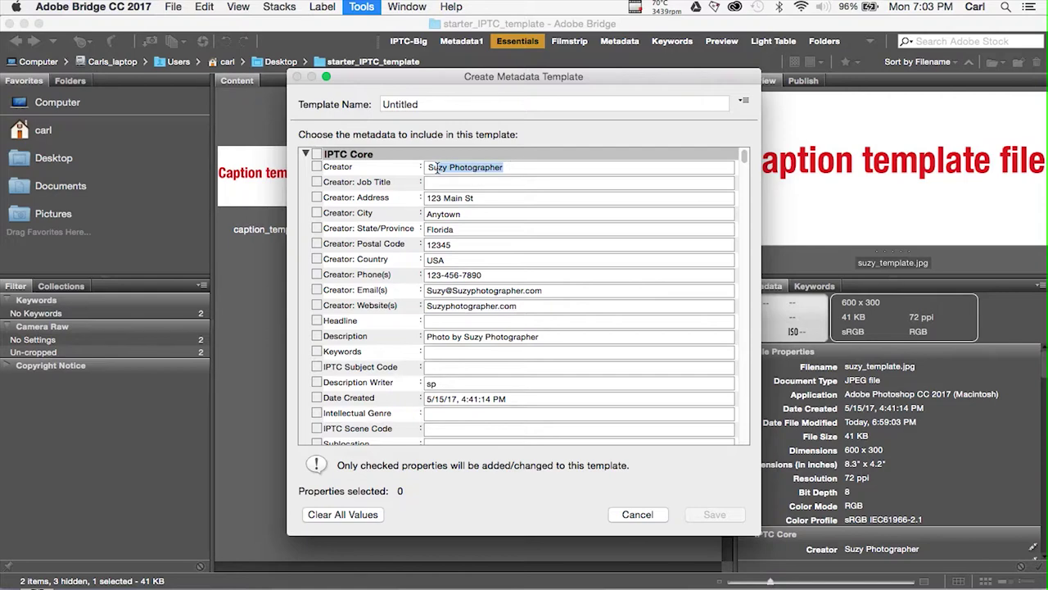
pyautogui.click(529, 169)
pyautogui.scroll(-10, 541, 315)
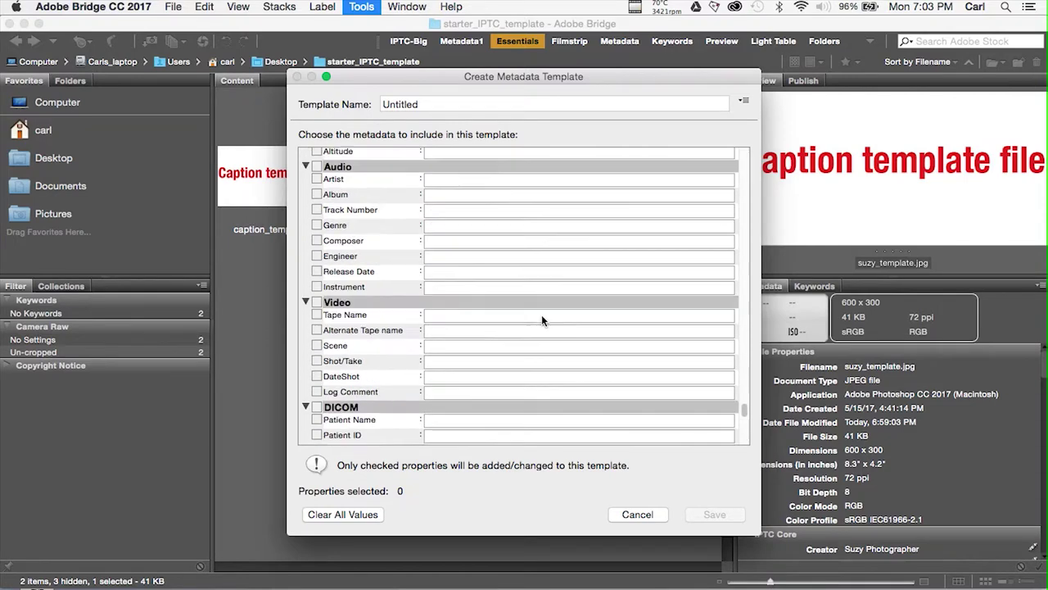
pyautogui.scroll(10, 541, 314)
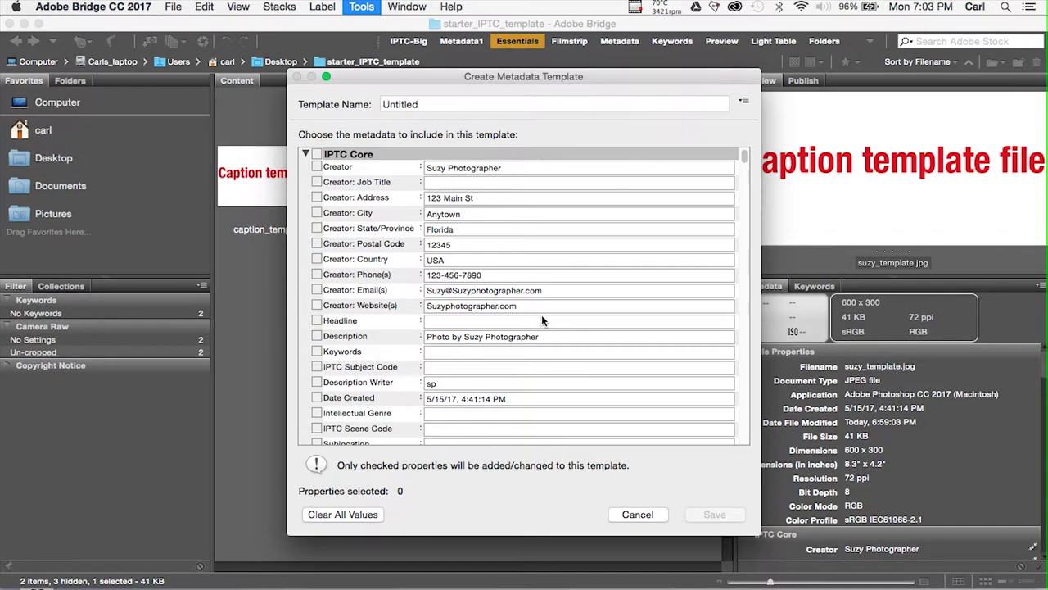
# Tick the Creator, its address and contact fields, Description and Description Writer.
pyautogui.click(316, 167)
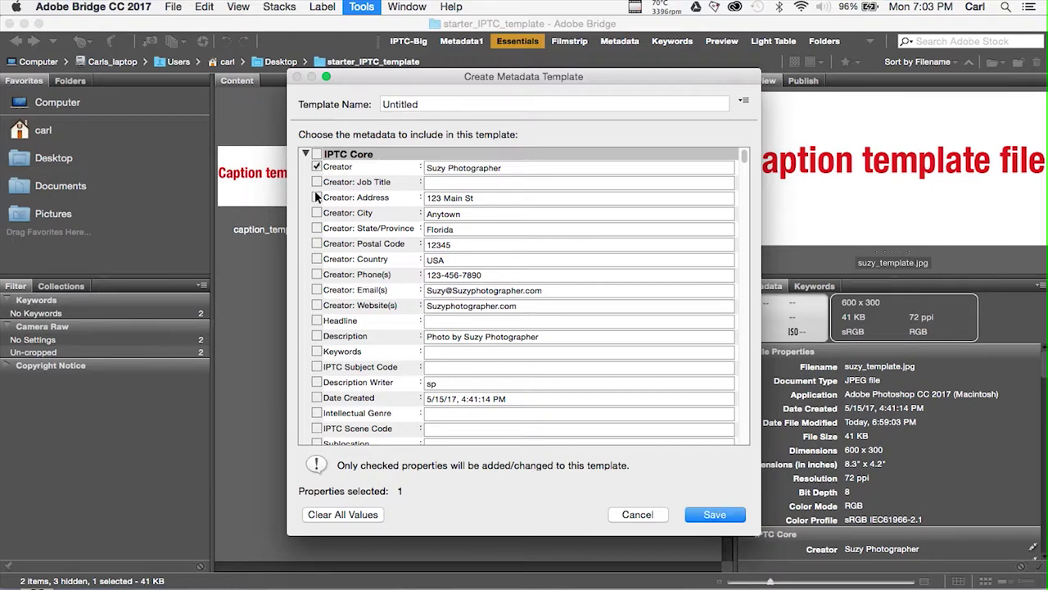
pyautogui.click(316, 198)
pyautogui.click(316, 213)
pyautogui.click(316, 228)
pyautogui.click(316, 244)
pyautogui.click(316, 259)
pyautogui.click(316, 275)
pyautogui.click(316, 289)
pyautogui.click(316, 305)
pyautogui.click(318, 335)
pyautogui.click(316, 382)
# Save the template as suzy_template_from_jpeg and reopen suzy_template.jpg's File Info.
pyautogui.doubleClick(403, 104)
pyautogui.write('s')
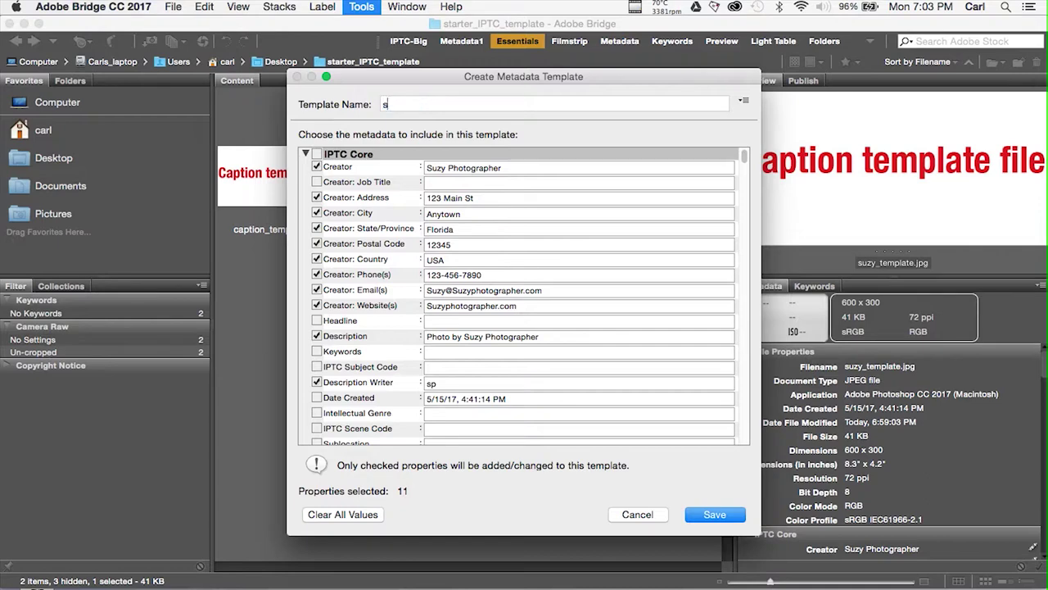
pyautogui.write('uzy_template_from_')
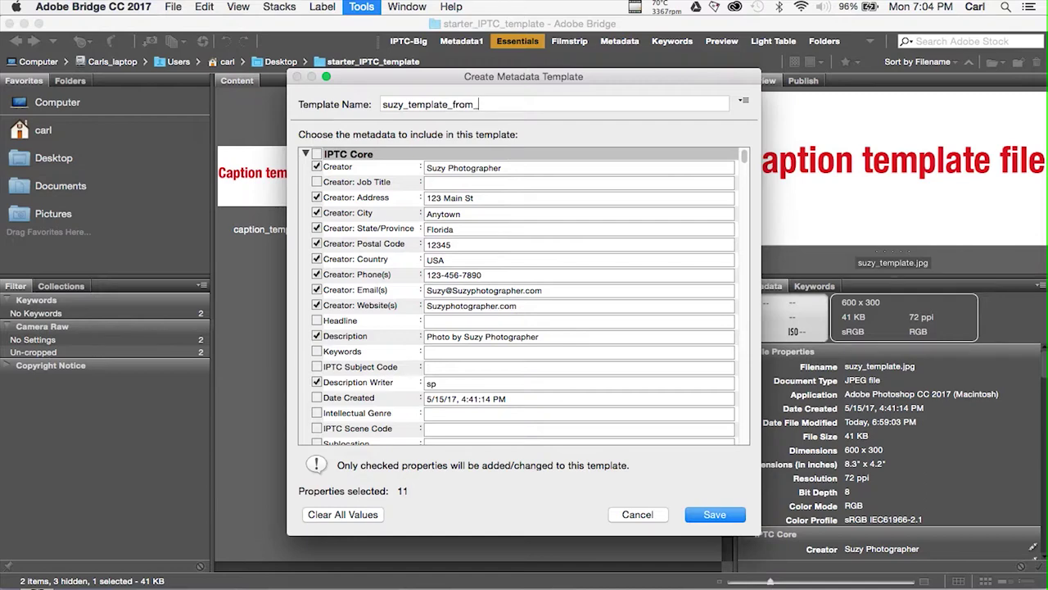
pyautogui.write('jpeg')
pyautogui.click(717, 513)
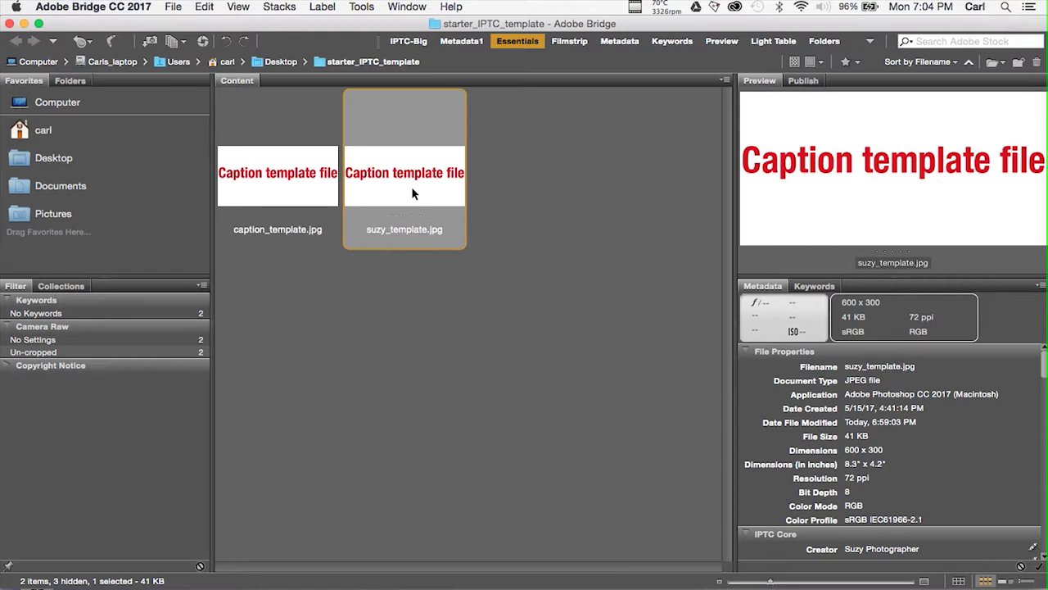
pyautogui.press('super+i')
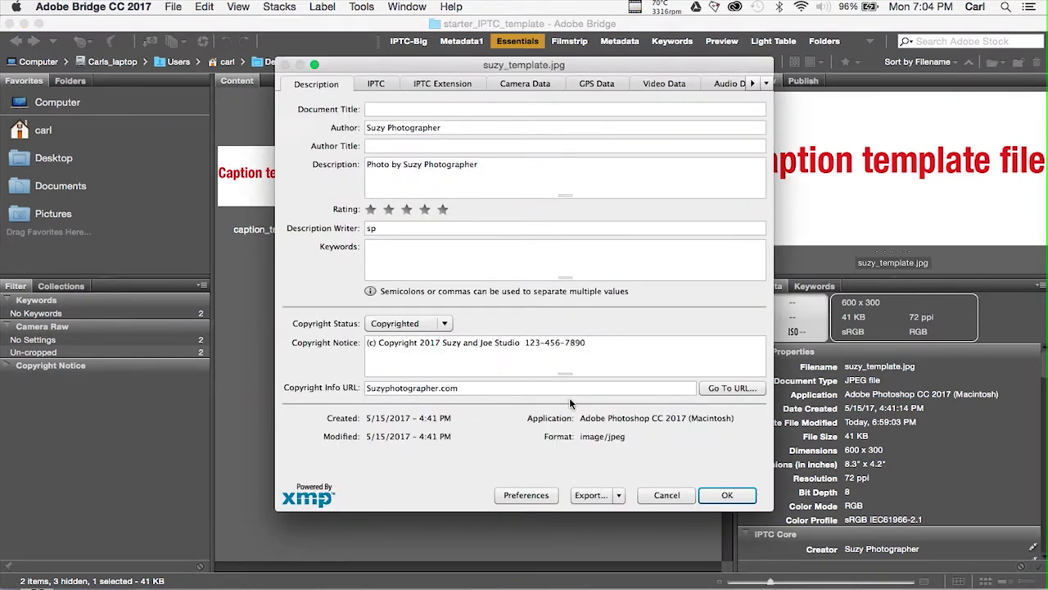
# Pick suzy_template_from_jpeg from the saved templates, then cancel File Info without saving.
pyautogui.click(619, 496)
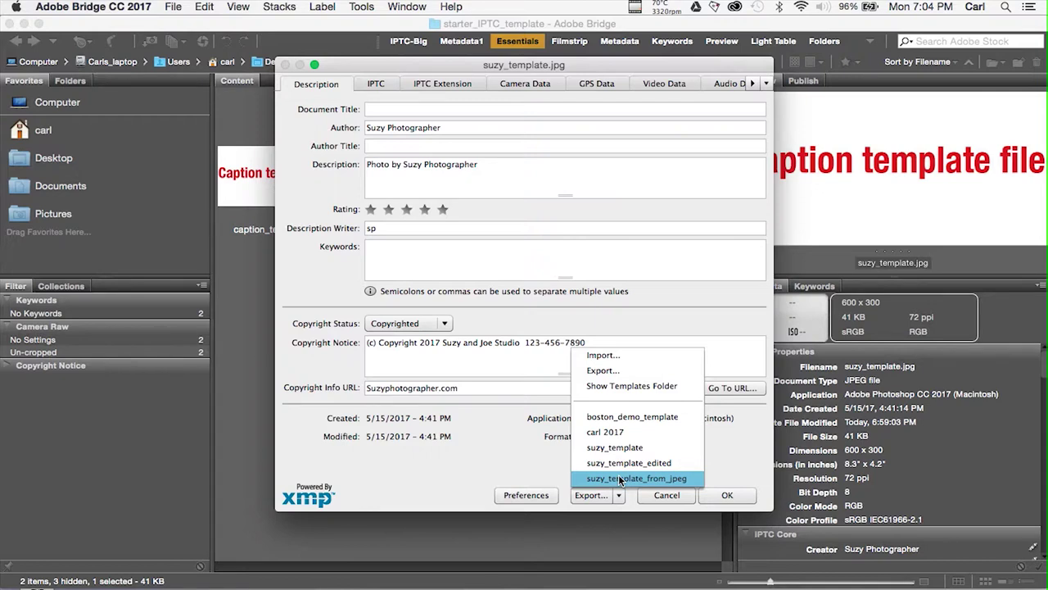
pyautogui.click(618, 478)
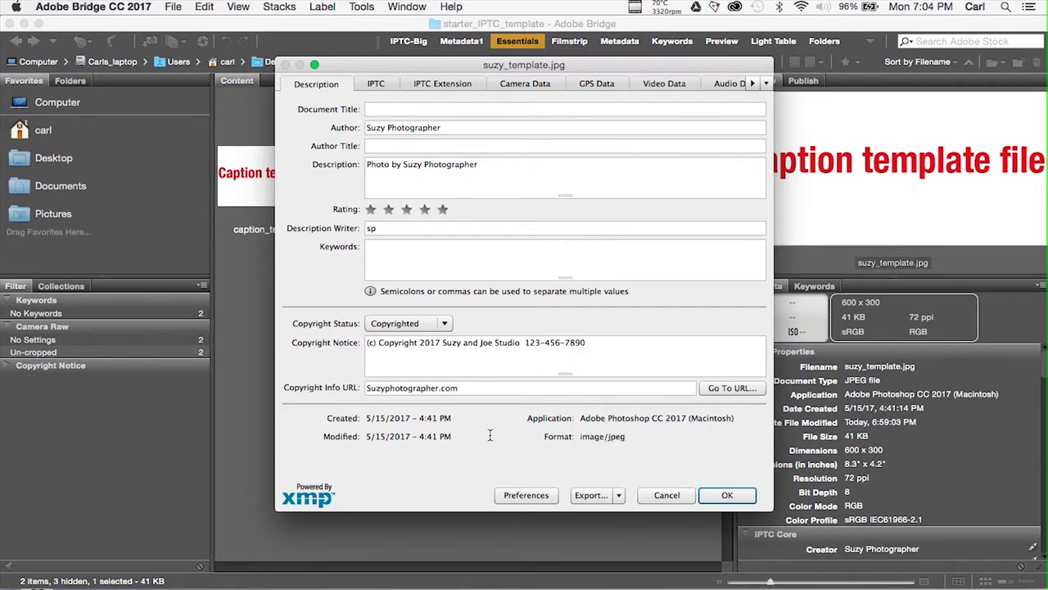
pyautogui.click(666, 495)
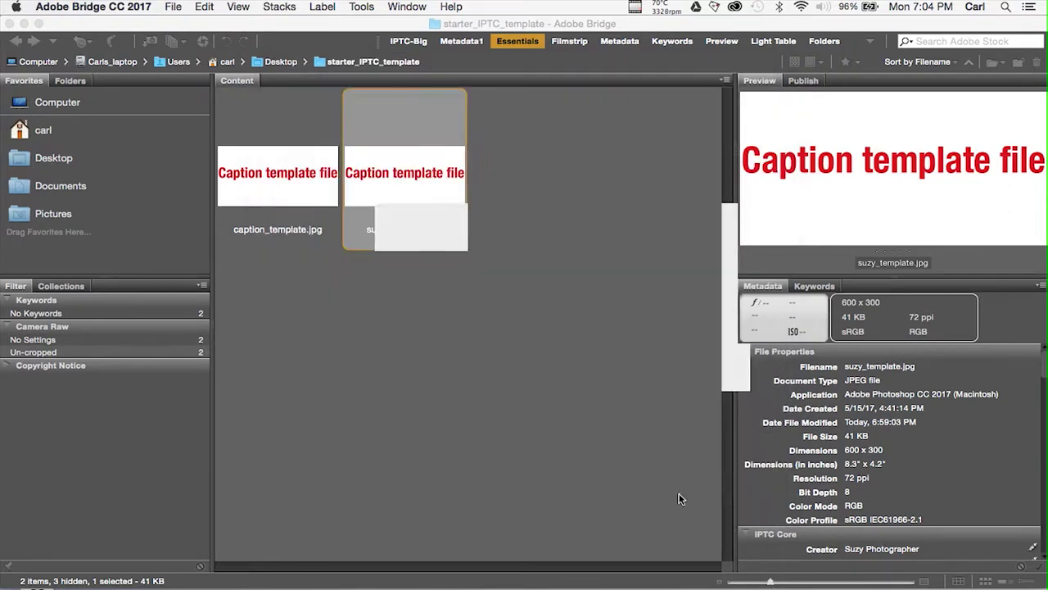
# Deselect suzy_template.jpg, open Create Metadata Template with no file, and cancel it.
pyautogui.click(570, 240)
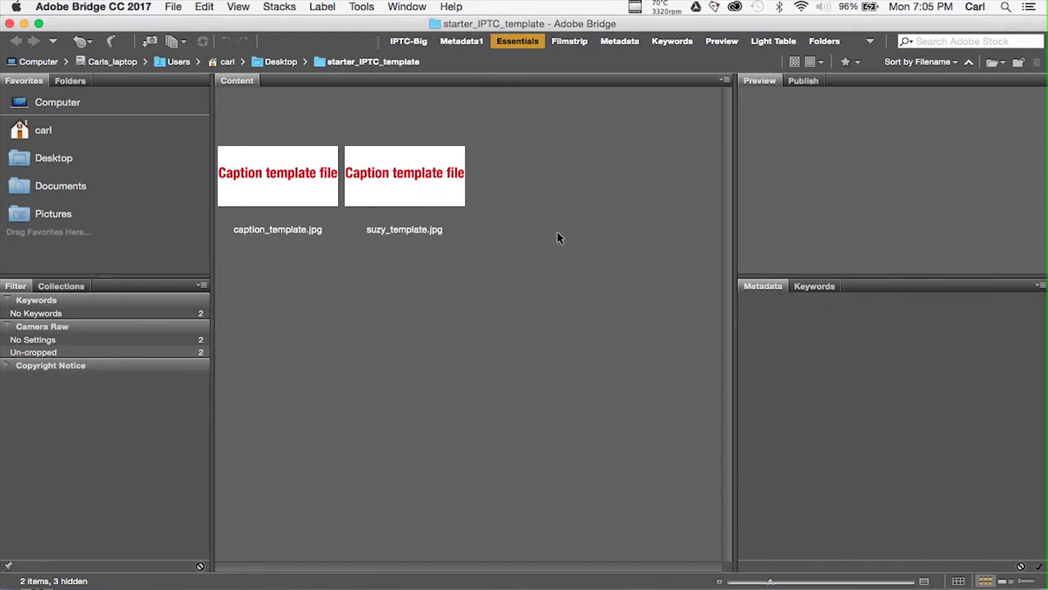
pyautogui.click(363, 7)
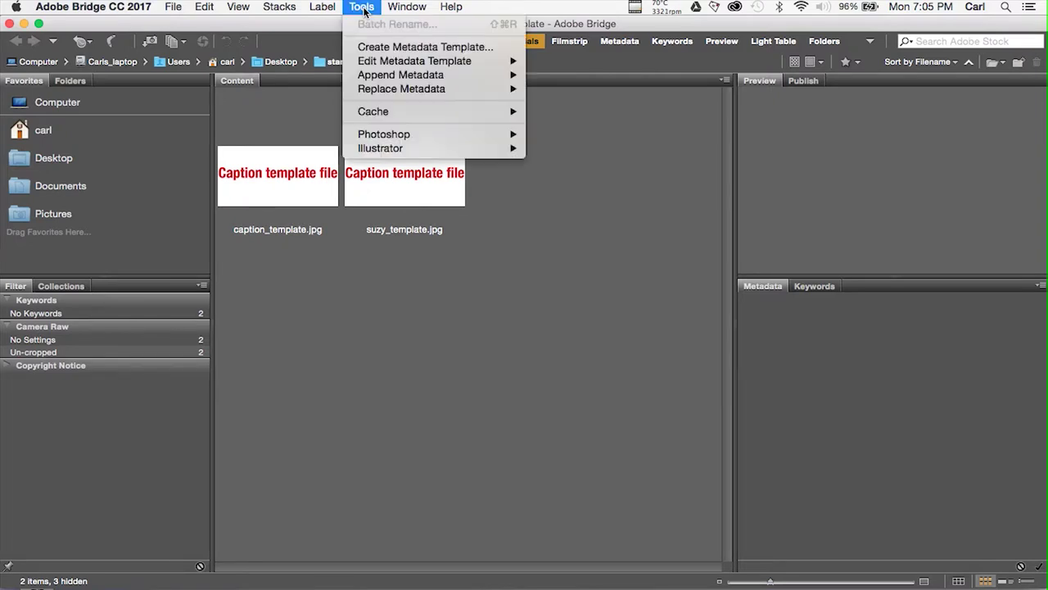
pyautogui.click(373, 47)
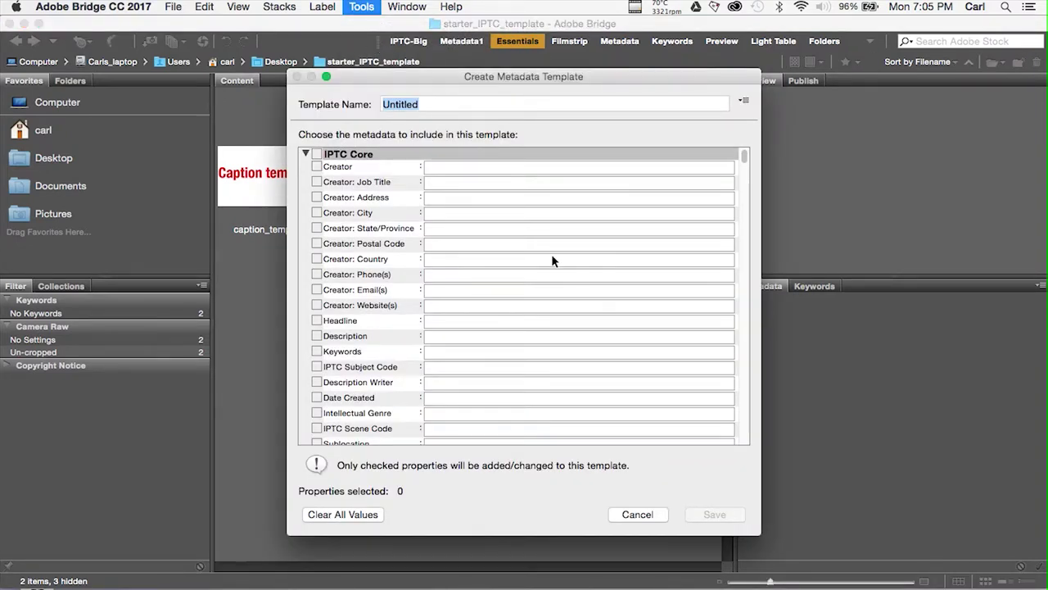
pyautogui.click(649, 514)
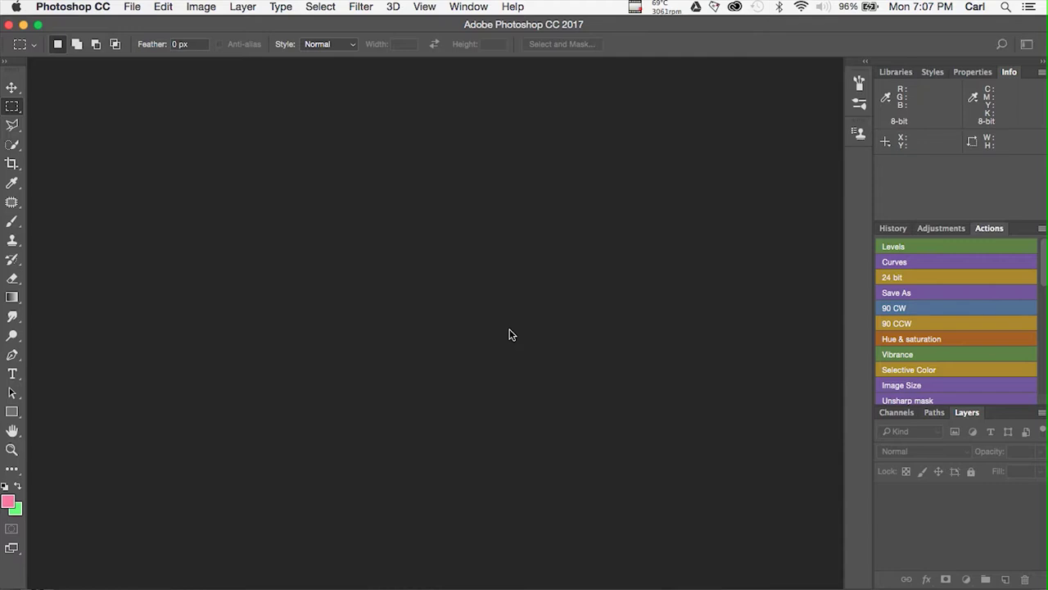
# Create a new 600 x 300 px Photoshop document from the recent sizes.
pyautogui.press('super+n')
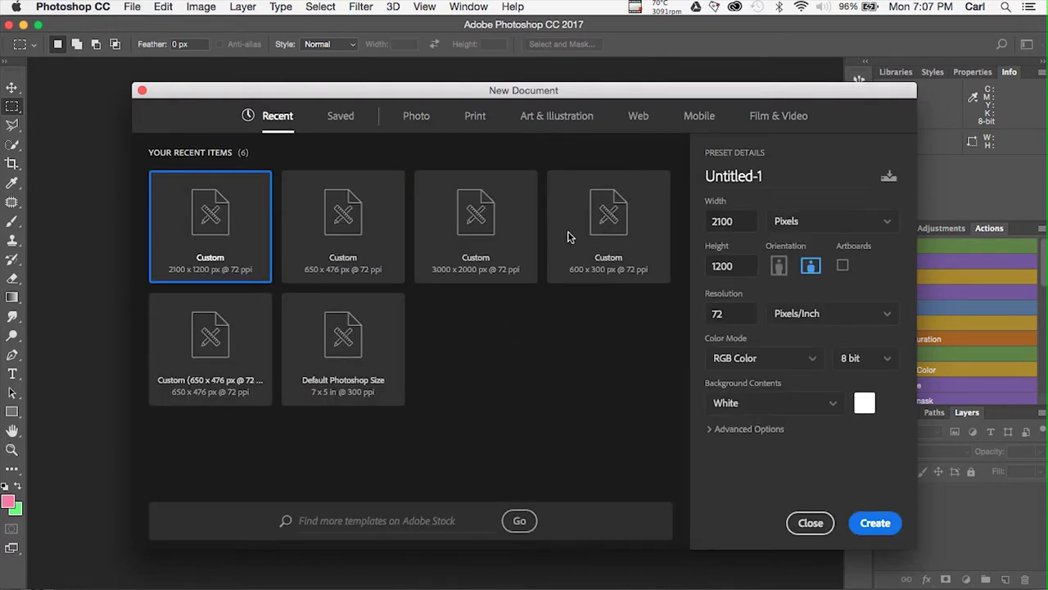
pyautogui.click(603, 206)
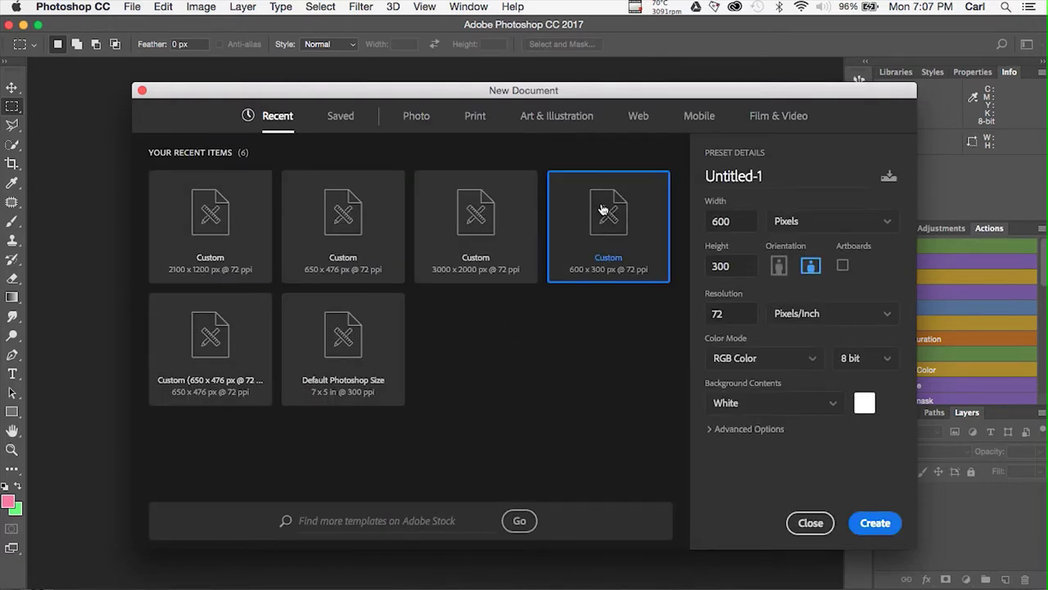
pyautogui.click(877, 524)
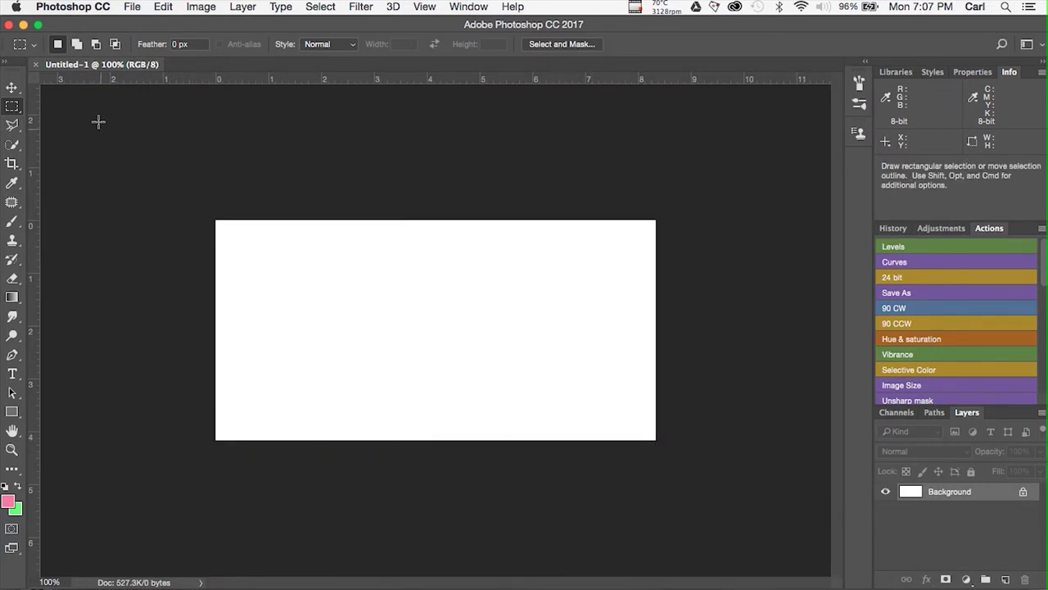
# Open File Info for Untitled-1 and show its metadata template options.
pyautogui.click(132, 8)
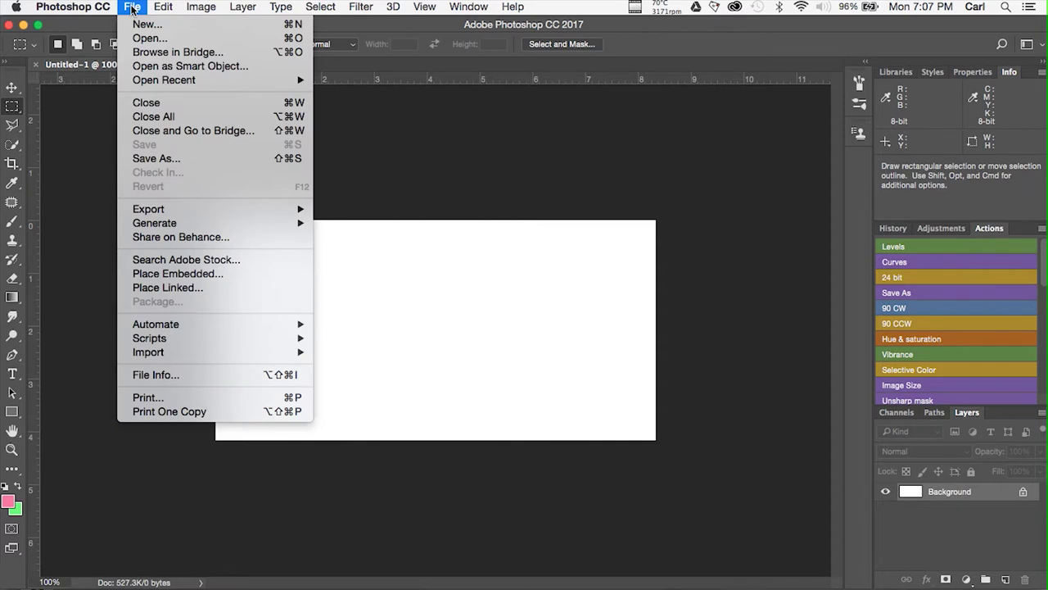
pyautogui.click(161, 380)
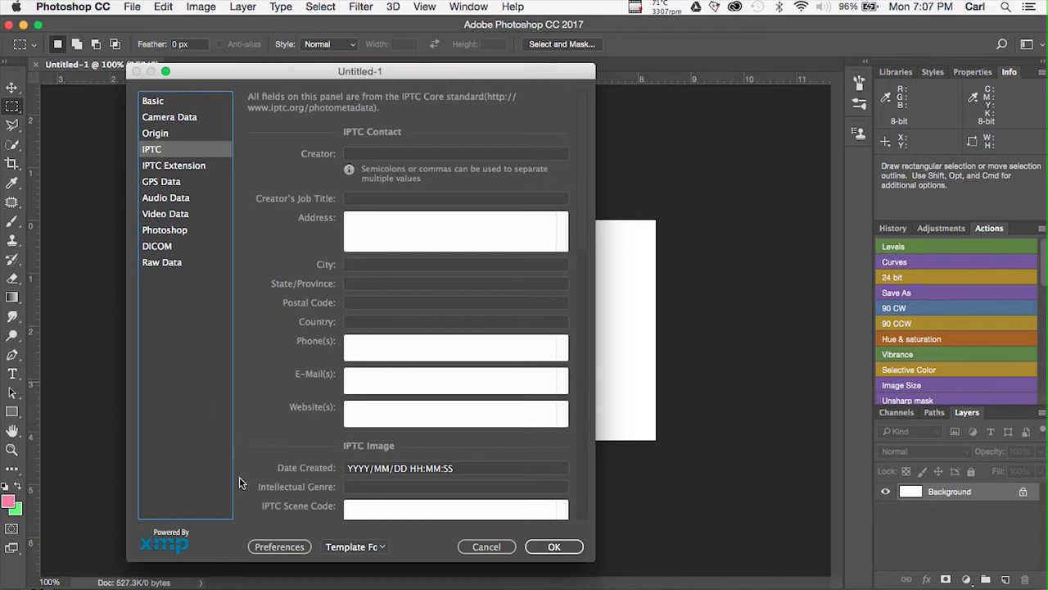
pyautogui.click(382, 553)
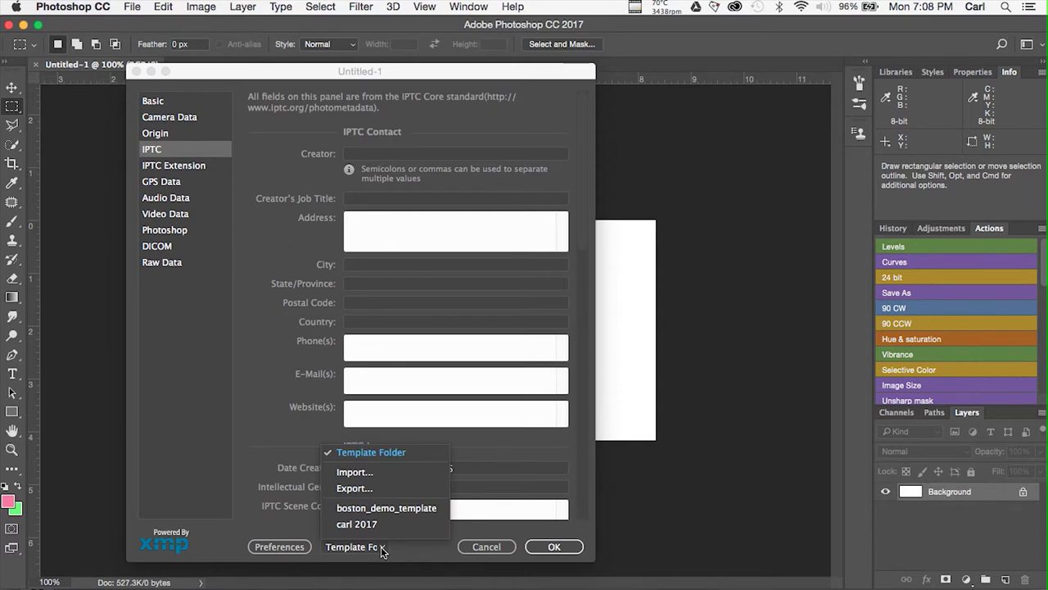
# Import suzy_template.XMP from Desktop/starter_IPTC_template into Untitled-1's IPTC contact fields.
pyautogui.click(371, 478)
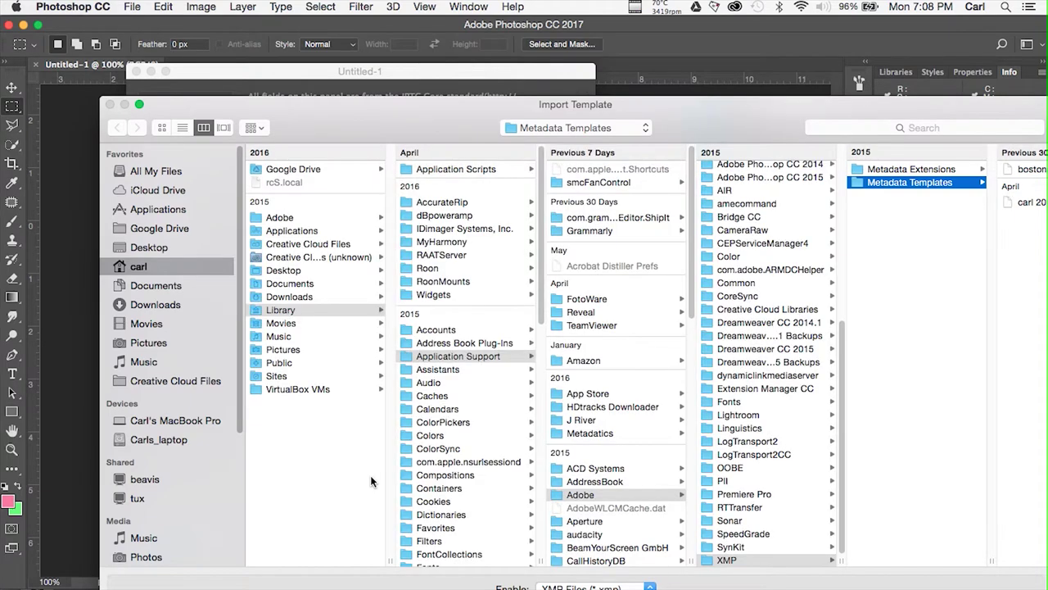
pyautogui.click(148, 249)
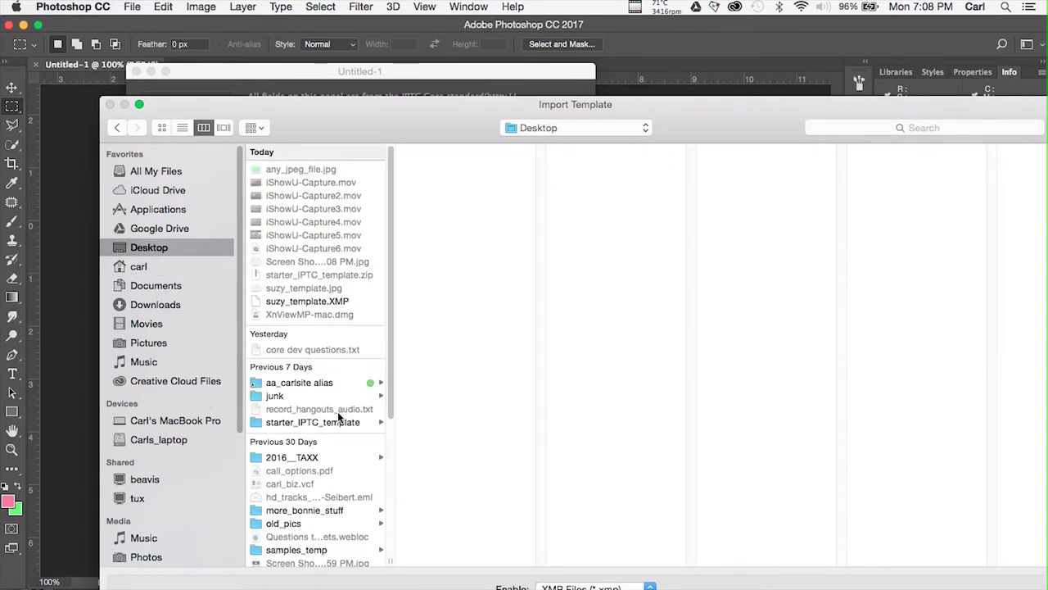
pyautogui.click(338, 424)
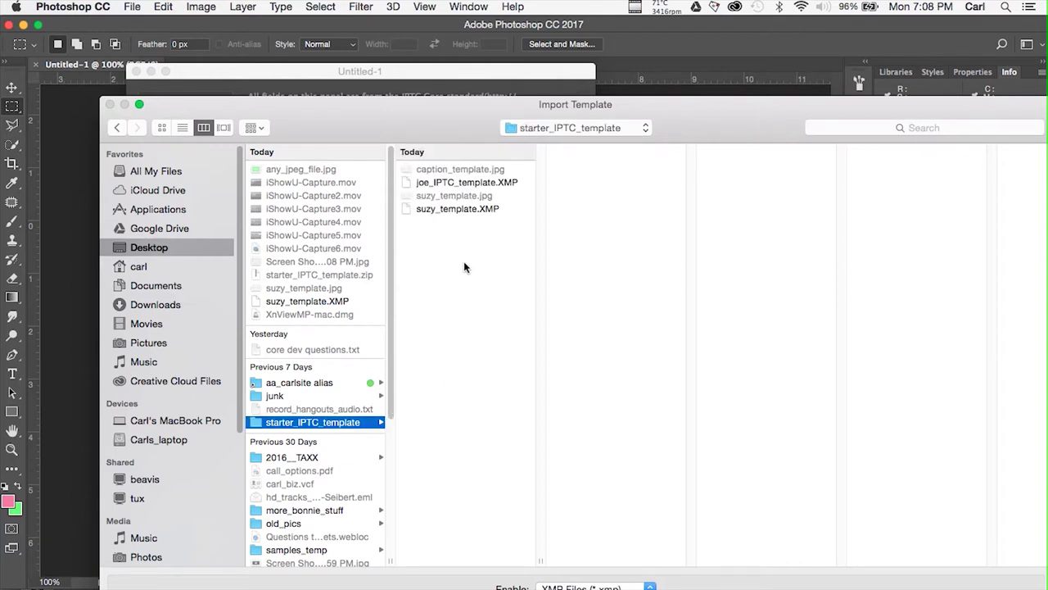
pyautogui.click(455, 210)
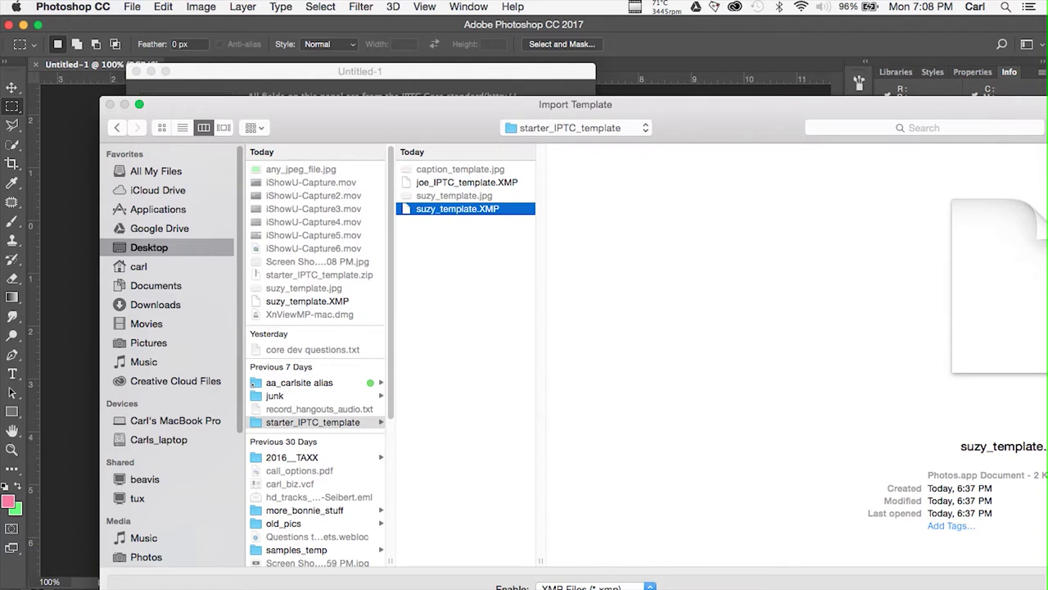
pyautogui.press('Return')
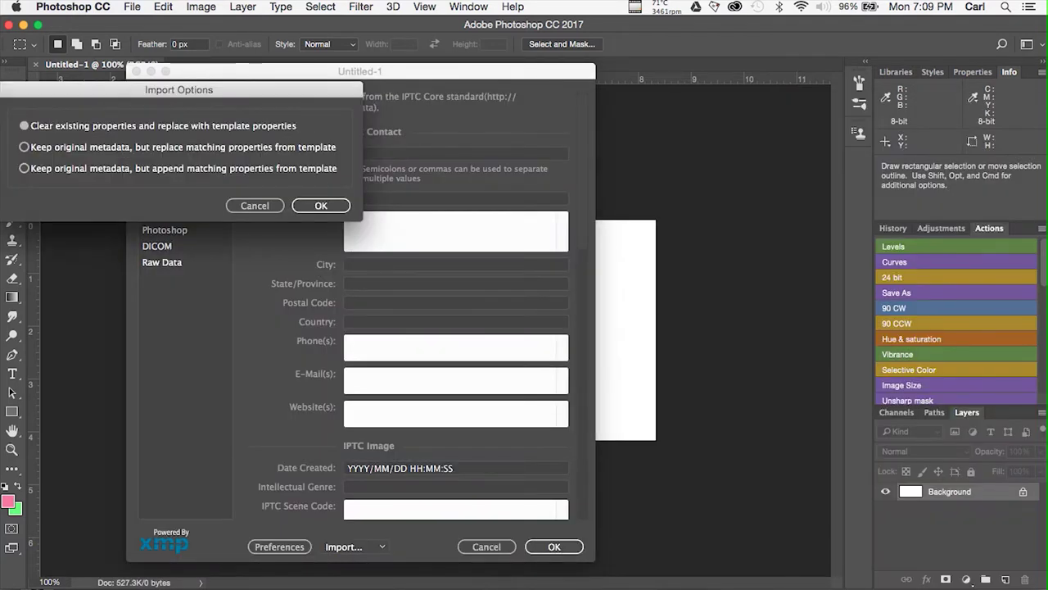
pyautogui.click(322, 207)
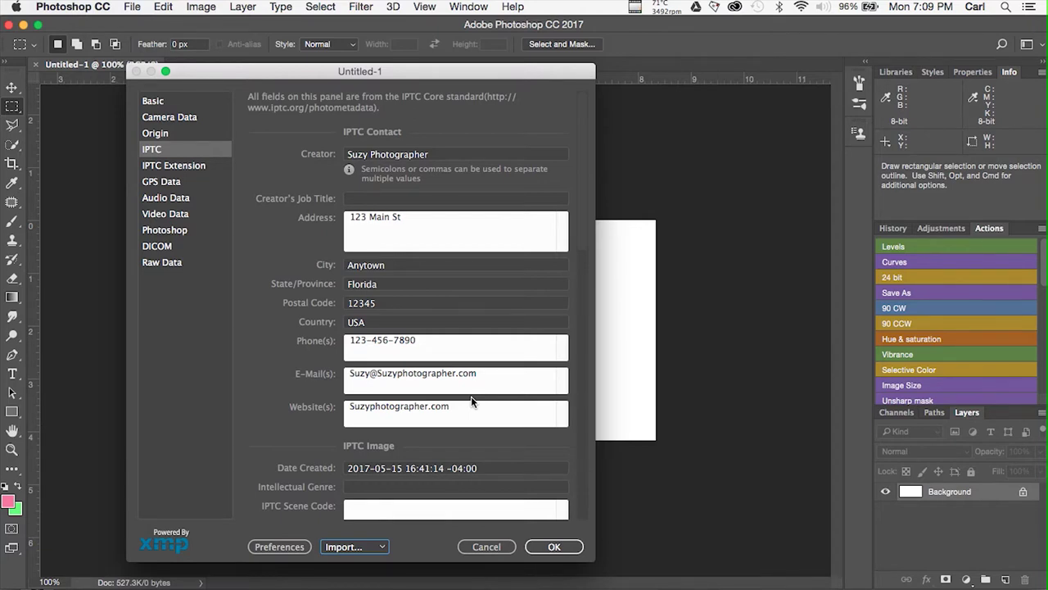
# Begin a template export, dismiss its save window, then reveal the Metadata Templates folder in Finder.
pyautogui.click(384, 552)
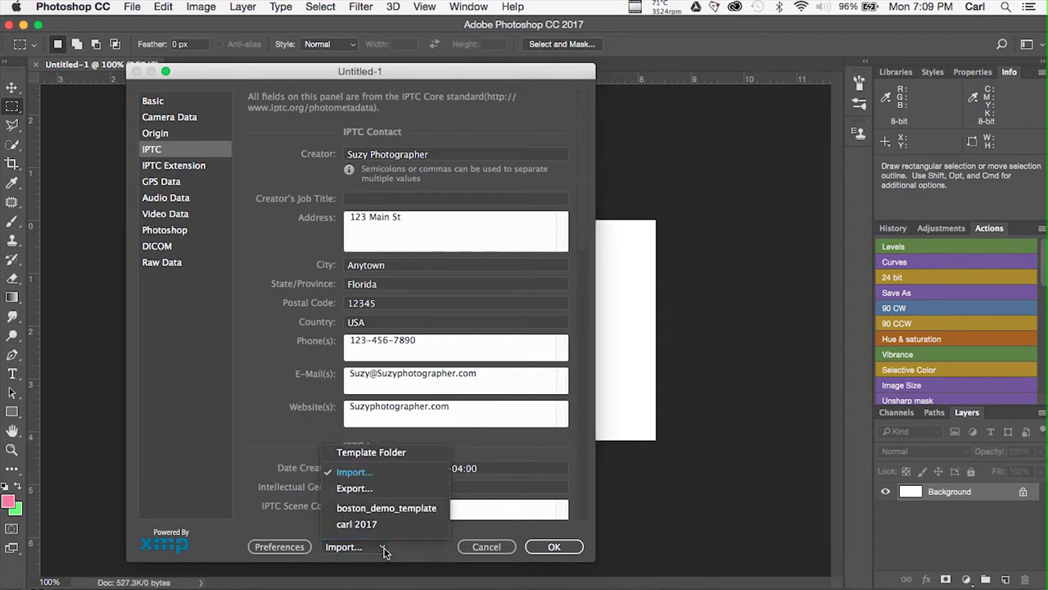
pyautogui.click(379, 490)
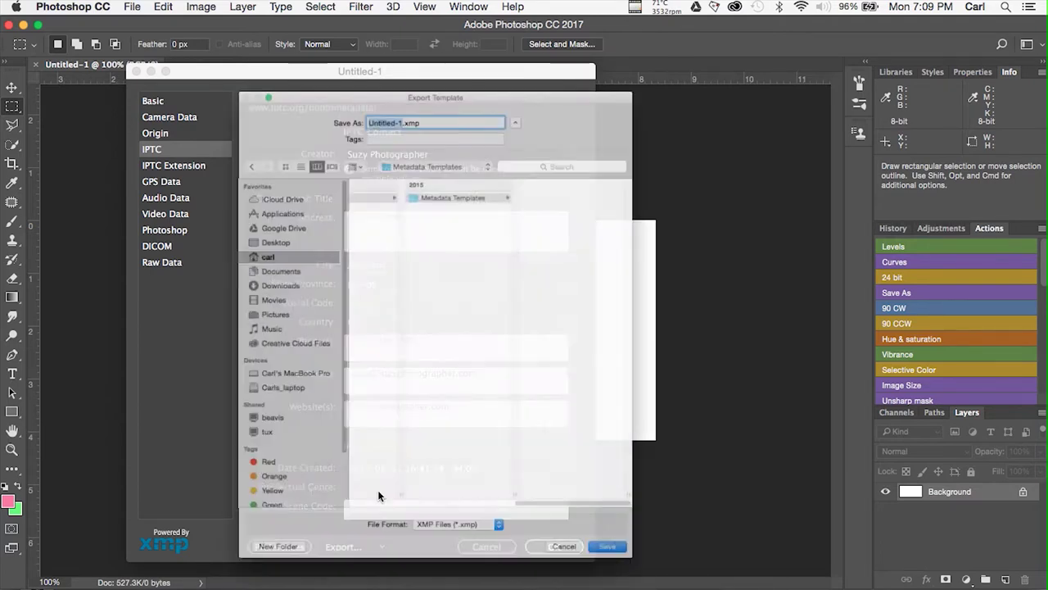
pyautogui.press('Return')
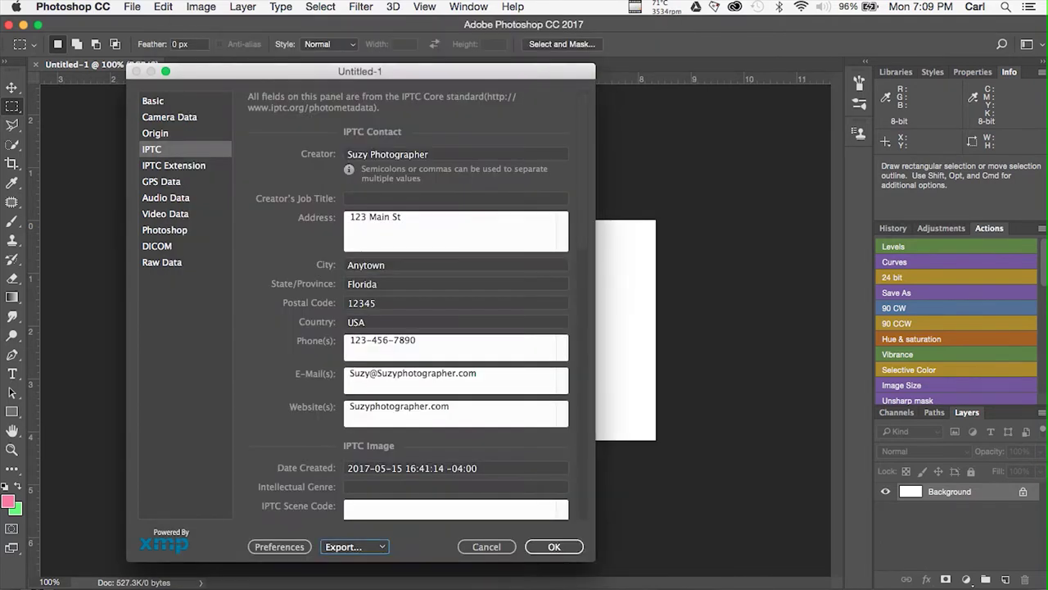
pyautogui.click(377, 547)
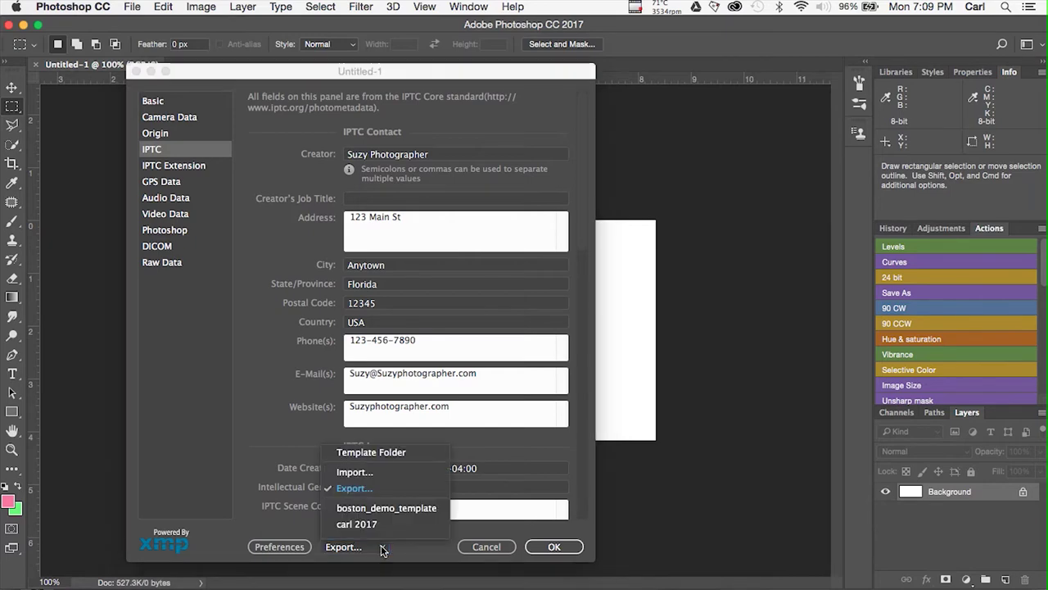
pyautogui.click(389, 455)
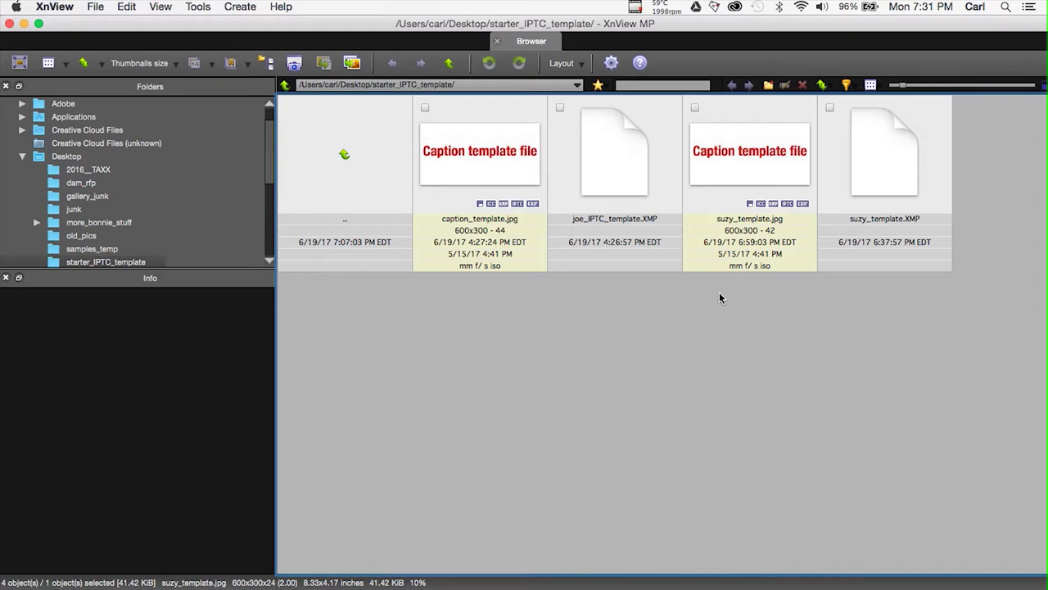
# Open the Tools > Metadata > Edit IPTC/XMP editor for suzy_template.jpg, cursor at the caption's end.
pyautogui.click(746, 174)
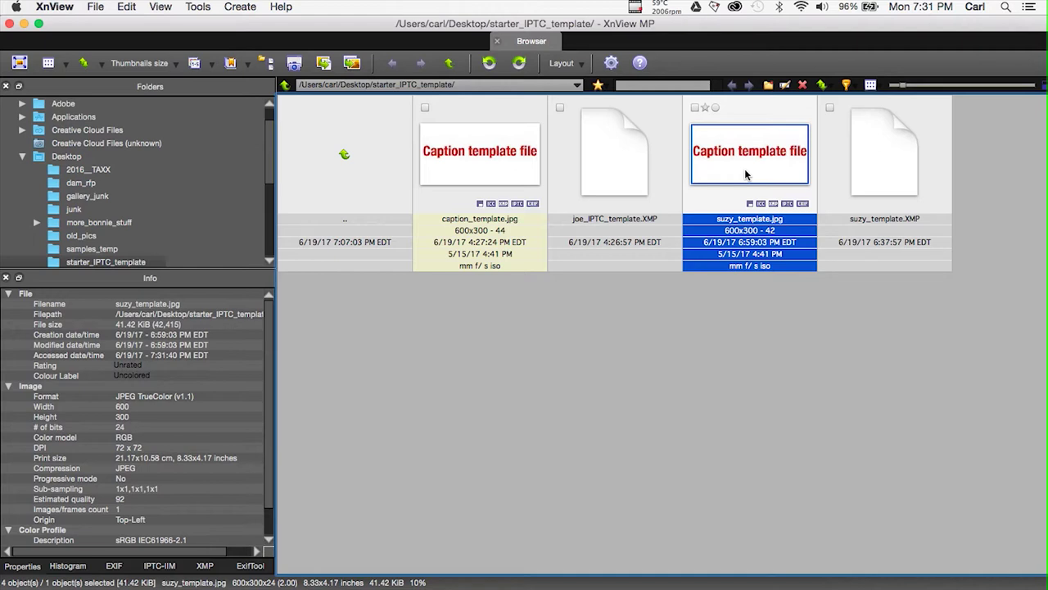
pyautogui.click(206, 7)
pyautogui.moveTo(255, 211)
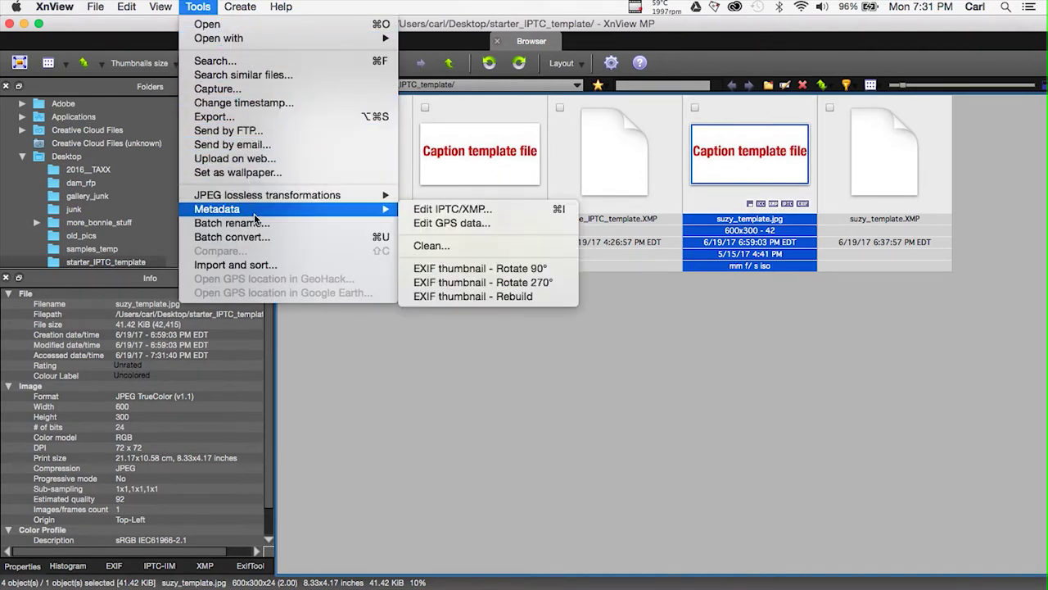
pyautogui.click(436, 211)
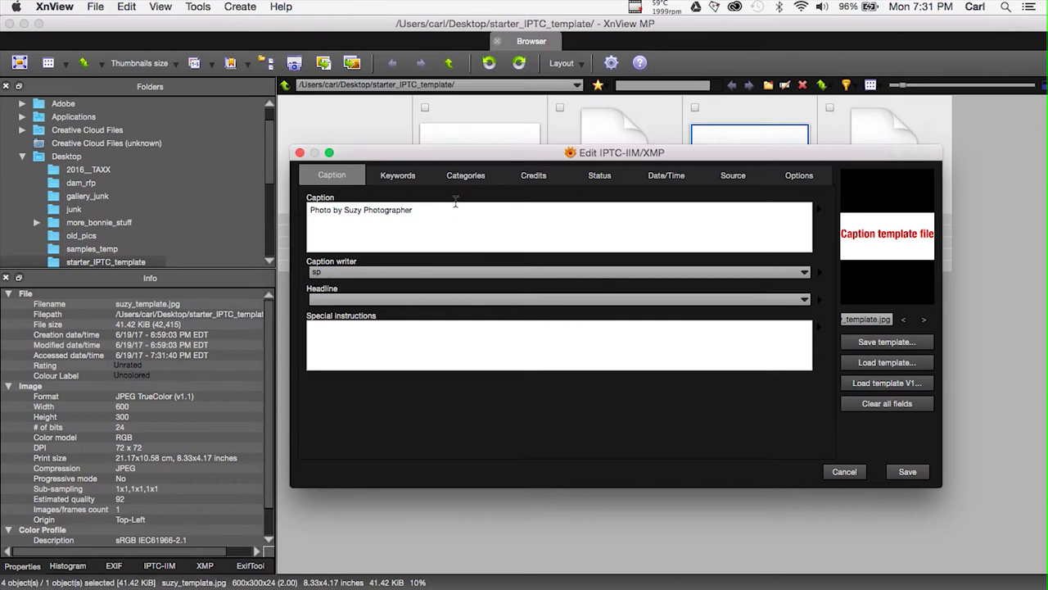
pyautogui.click(418, 209)
# Review the Caption and Credits fields, save them as template Suzy_template, and cancel the editor.
pyautogui.click(555, 173)
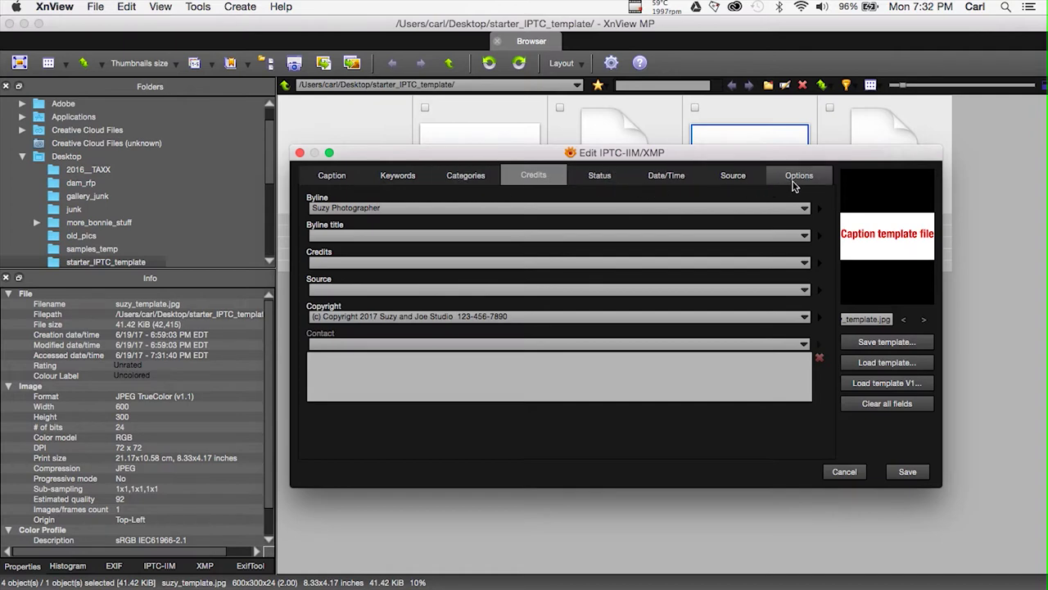
pyautogui.click(345, 176)
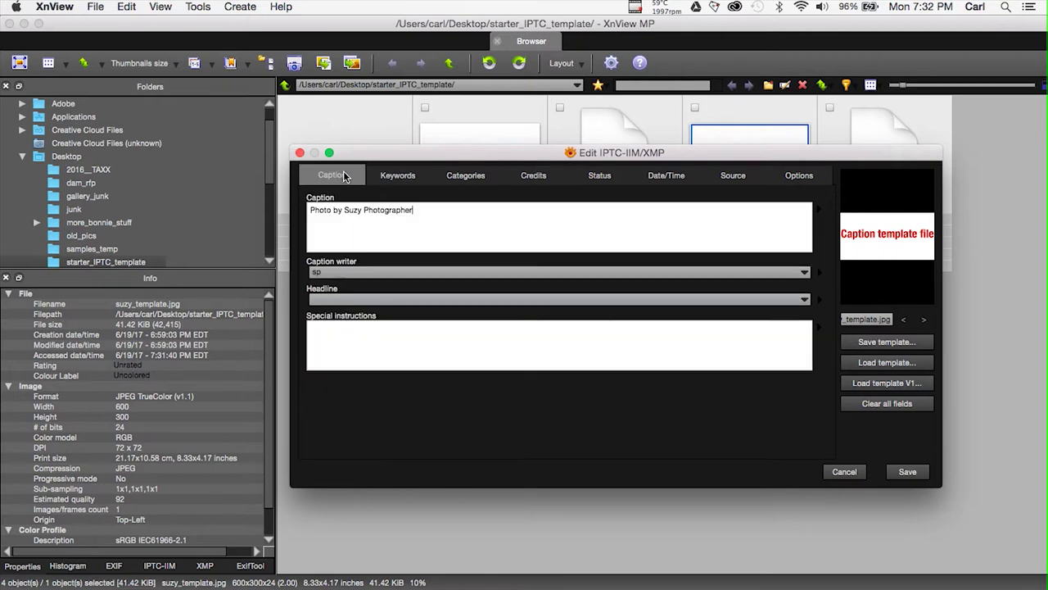
pyautogui.click(916, 341)
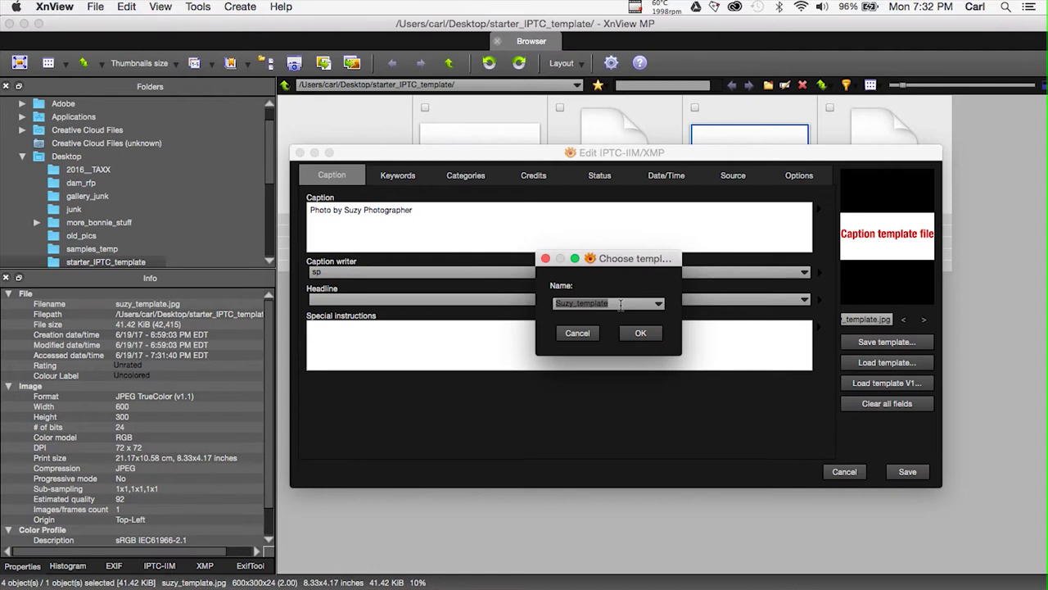
pyautogui.click(645, 329)
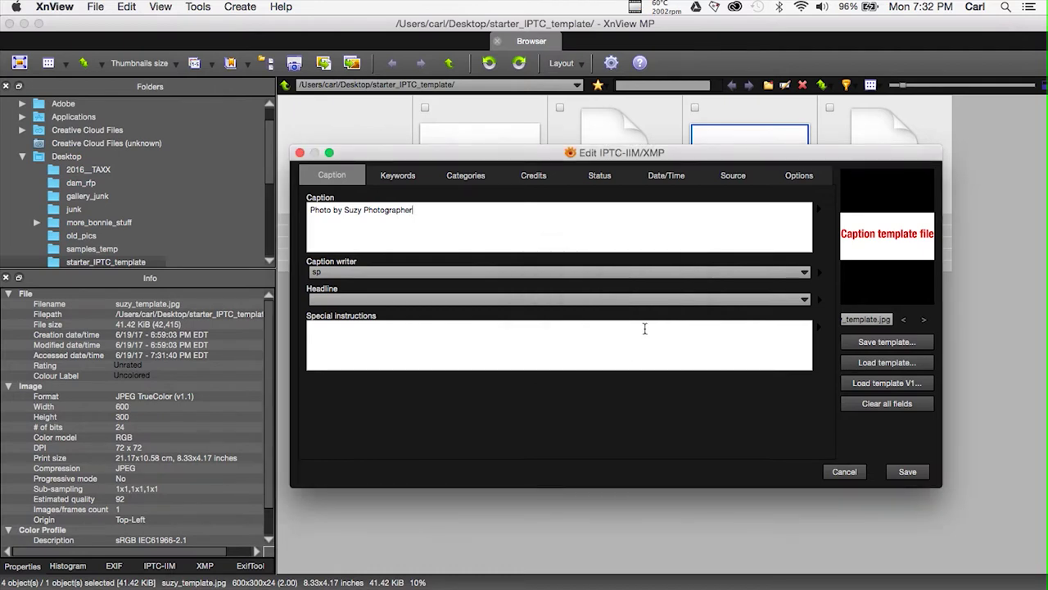
pyautogui.click(844, 473)
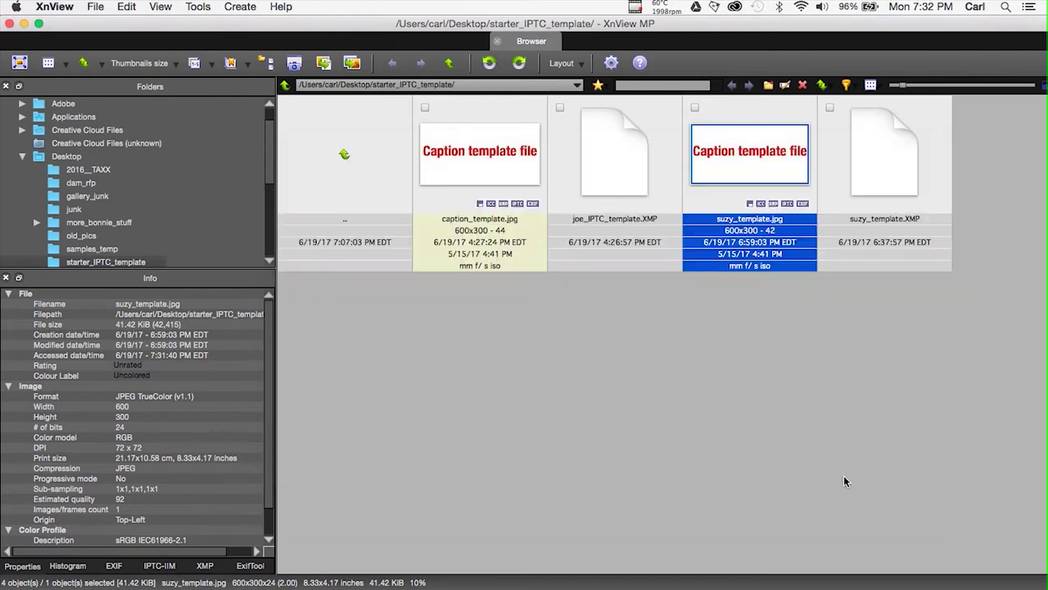
pyautogui.click(821, 380)
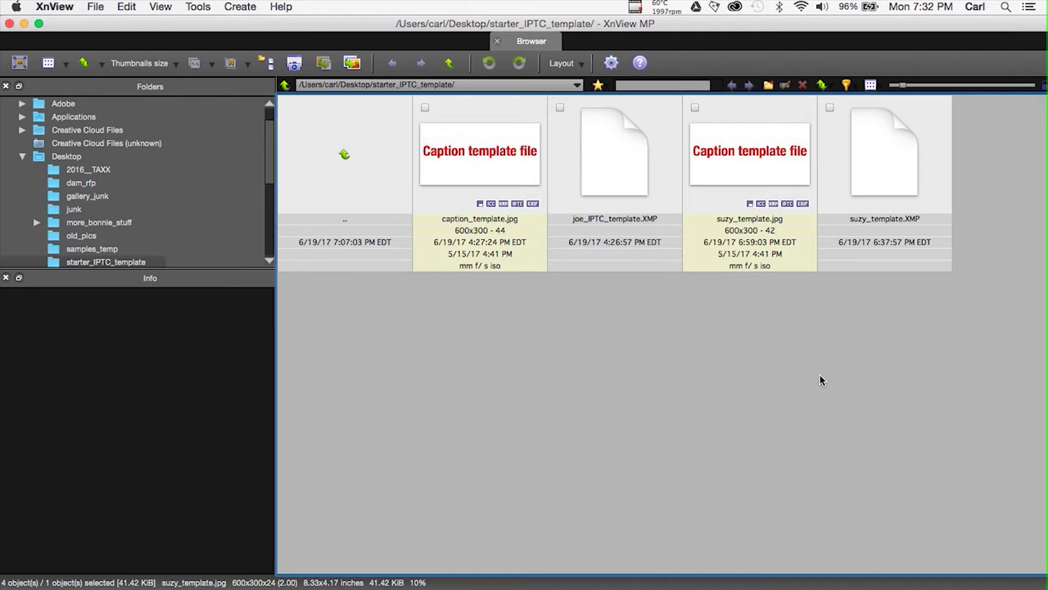
pyautogui.click(747, 161)
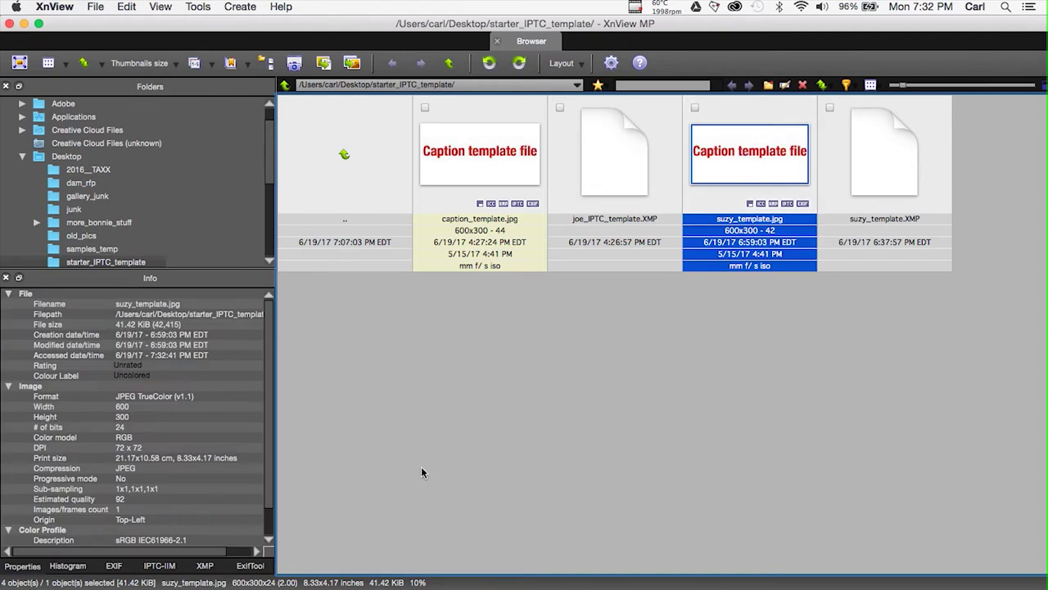